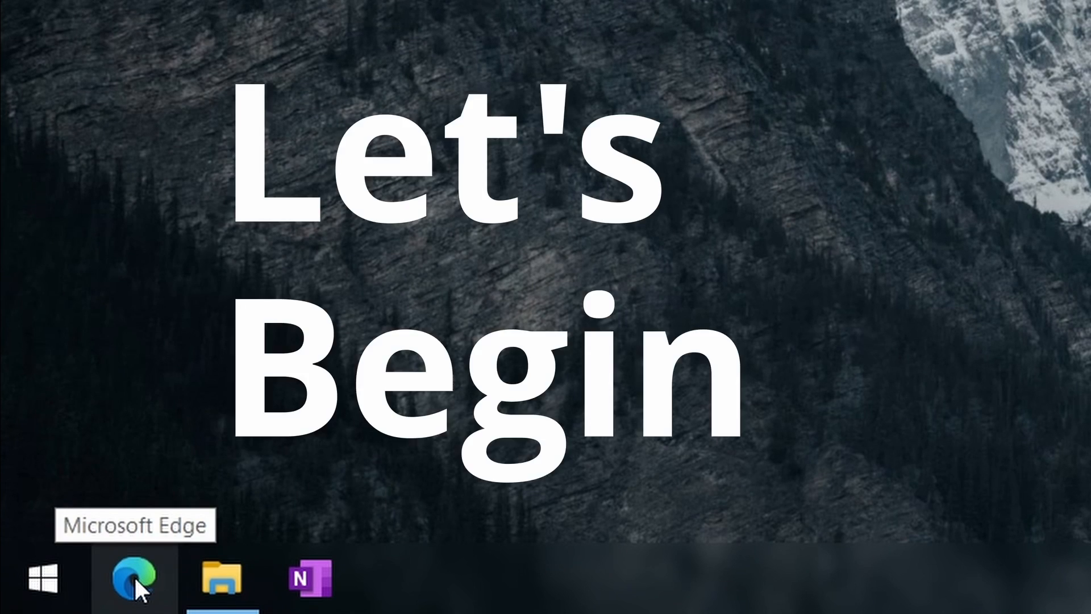
Launch Edge from the taskbar and navigate to the Microsoft Edge download page.
click(134, 575)
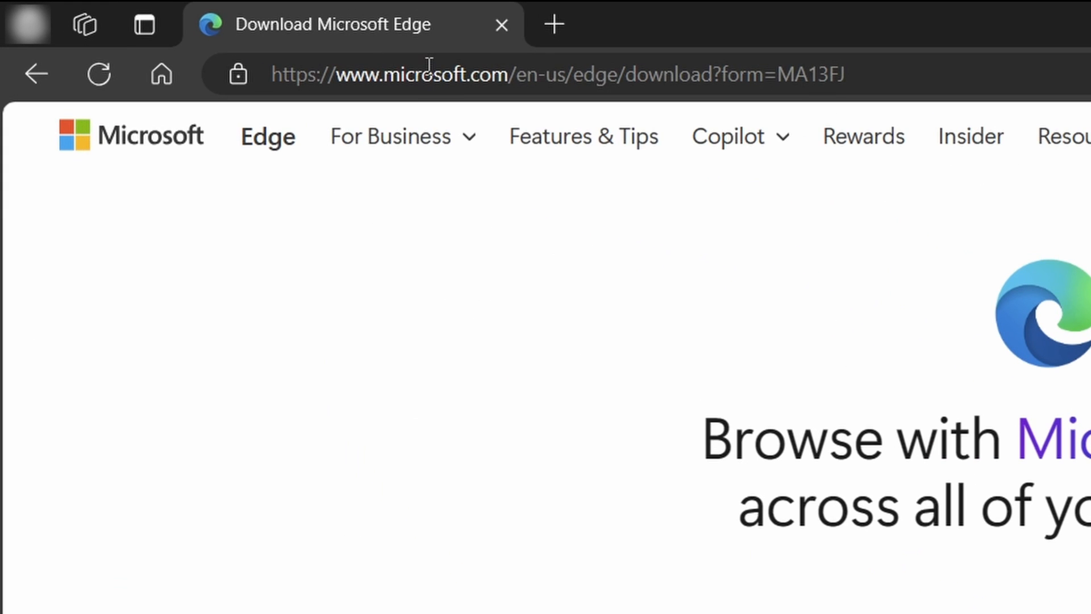
click(251, 96)
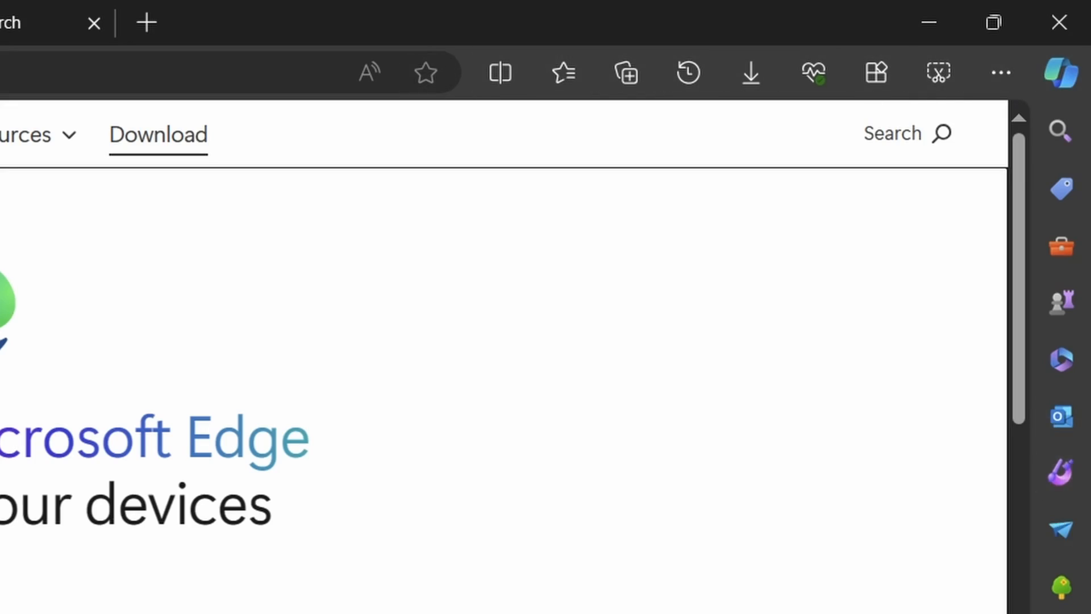
Split the window and switch it to horizontal so the two pages stack top and bottom.
click(497, 76)
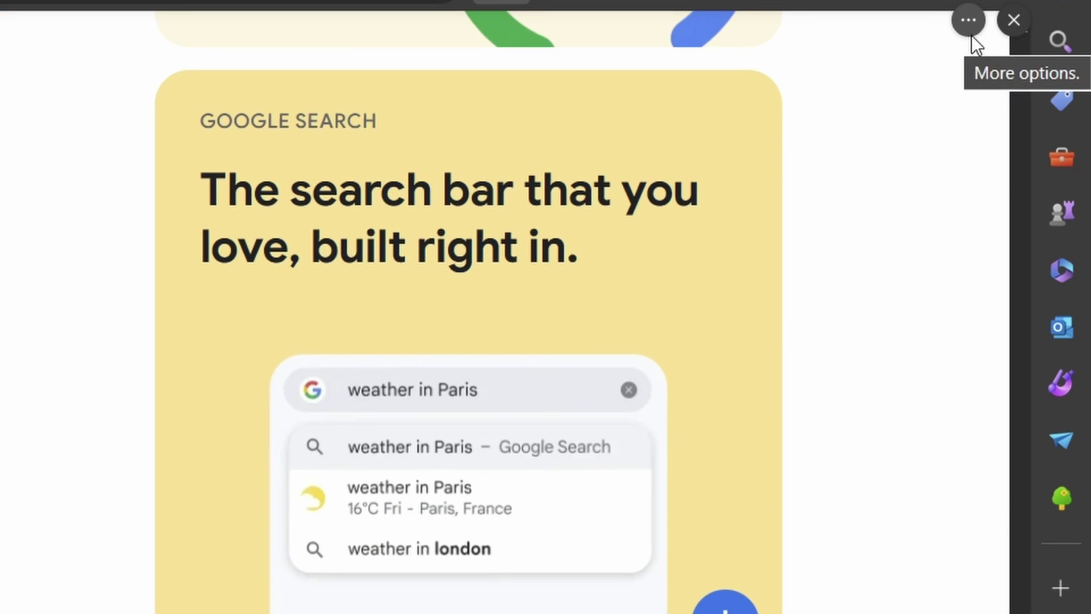
click(1029, 59)
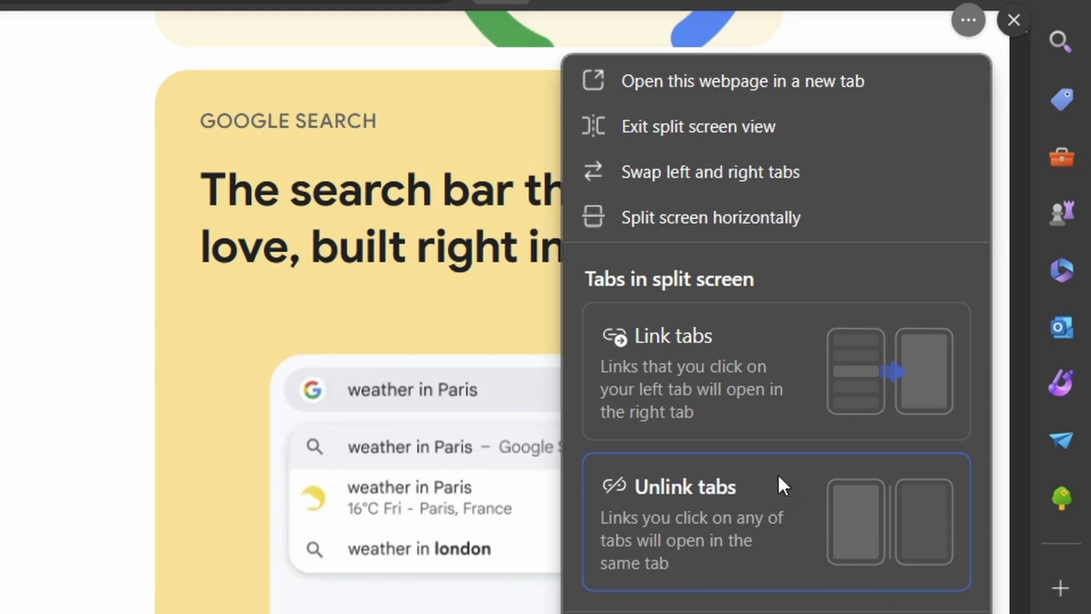
click(746, 217)
scroll(475, 226, down, 5)
scroll(475, 226, down, 5)
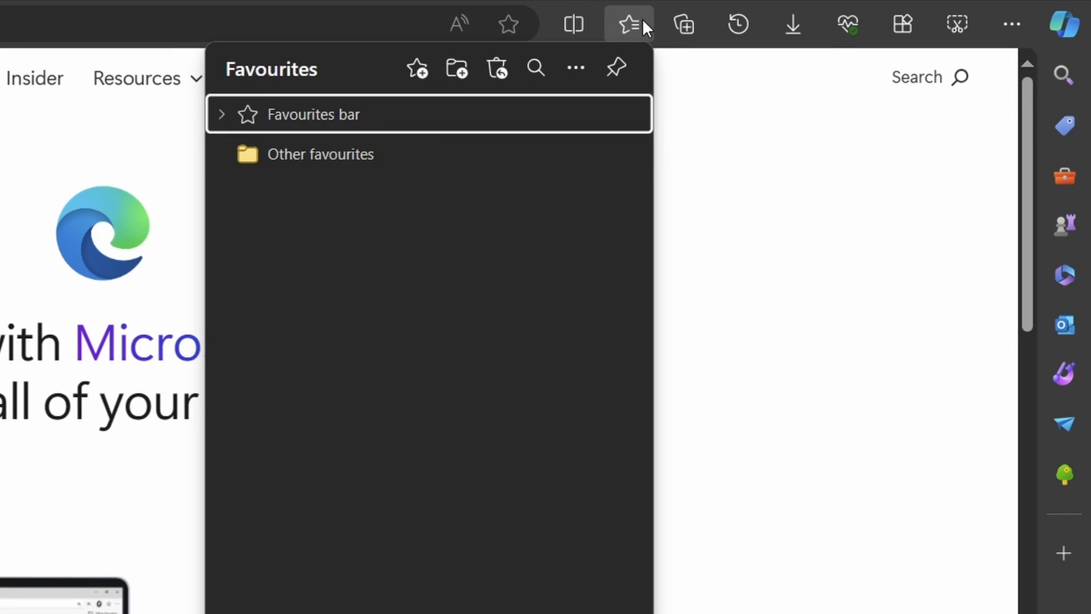
Close Favourites, view Collections and Browser essentials stats, then the main menu.
click(642, 17)
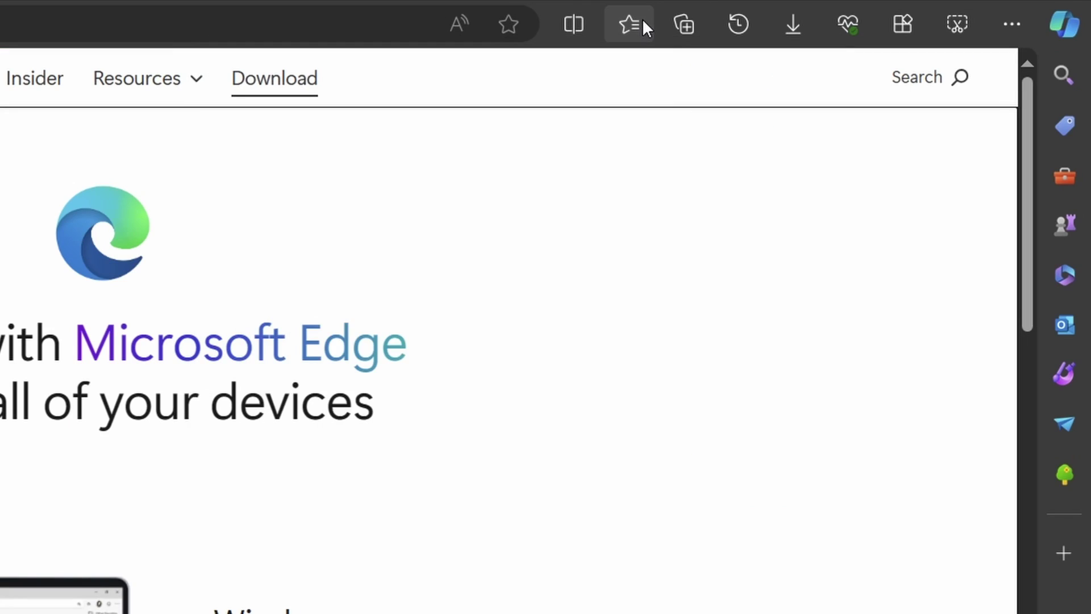
click(687, 24)
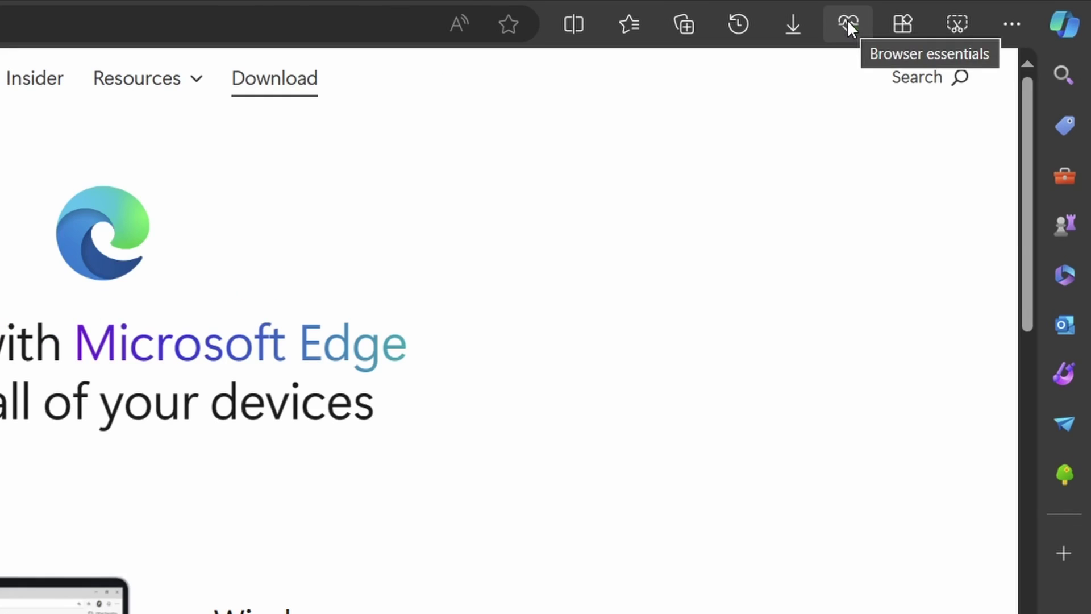
click(847, 24)
scroll(837, 409, down, 2)
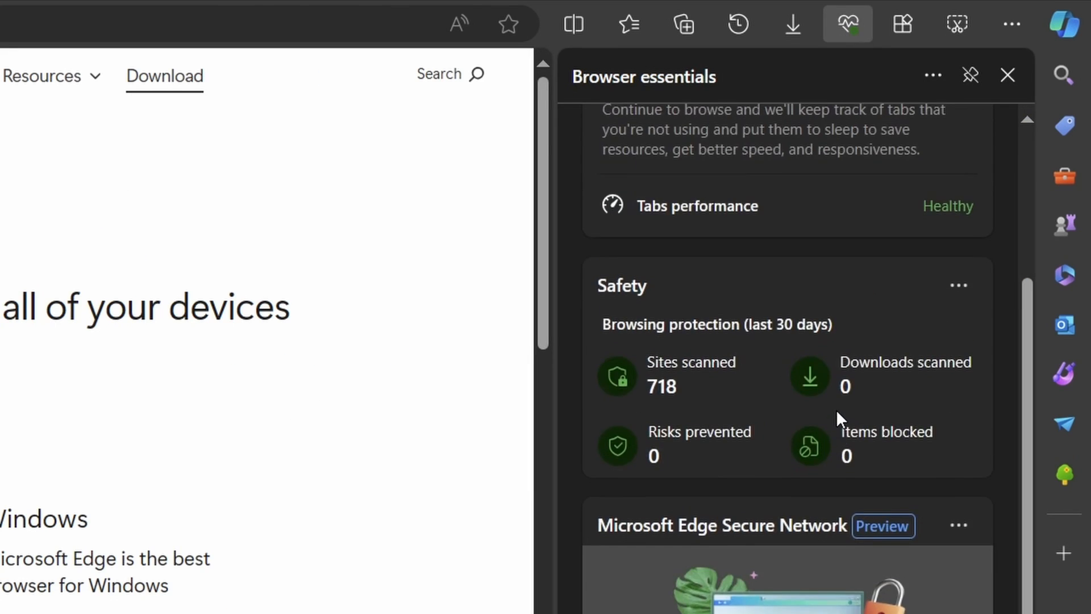
scroll(836, 409, up, 2)
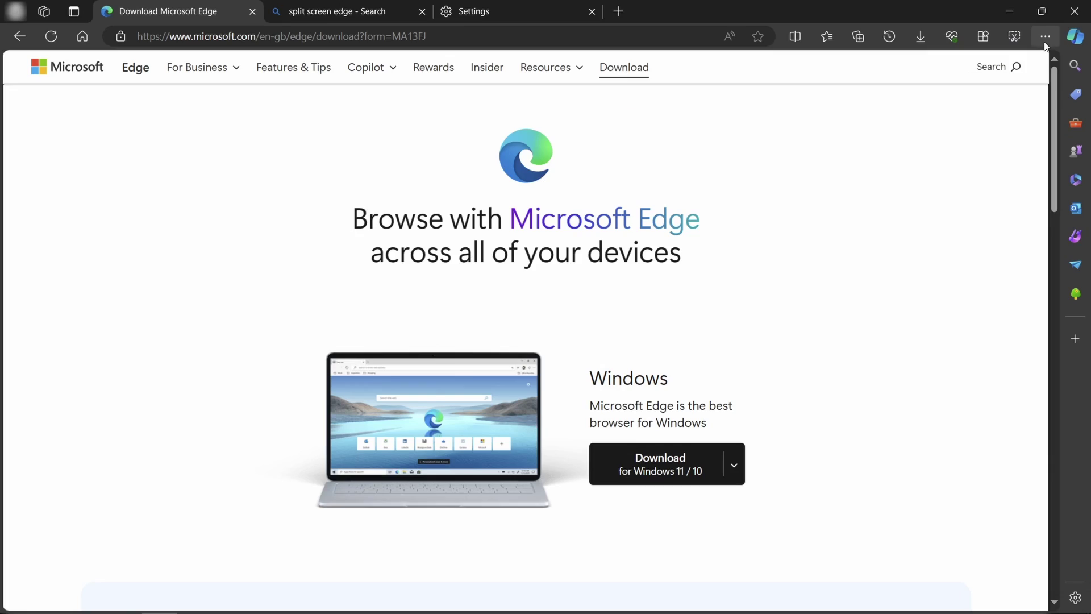
click(1044, 39)
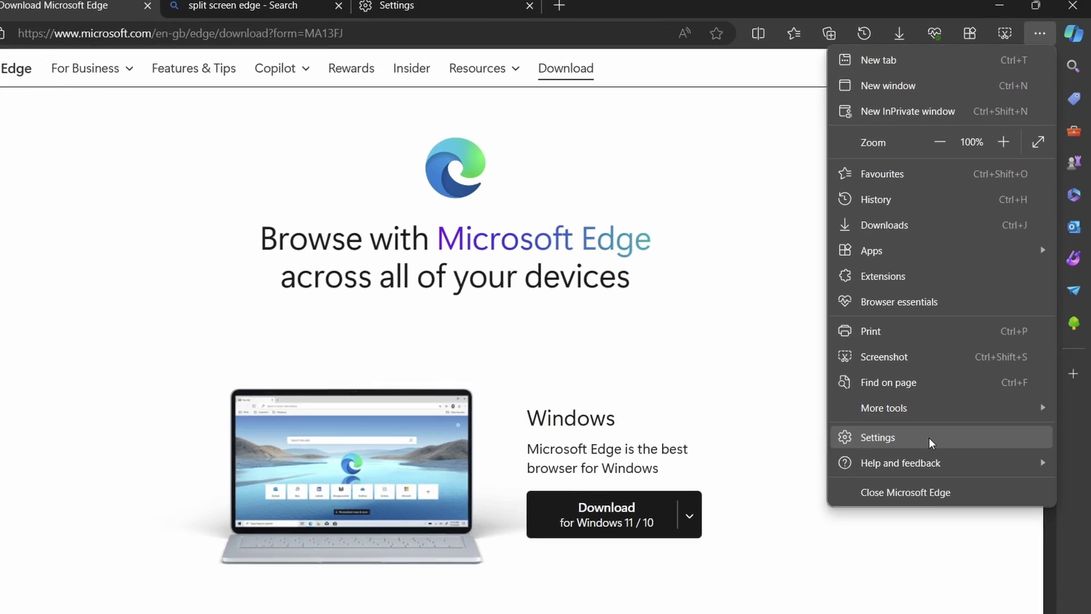
Dismiss the menu and bring up the Copilot sidebar, stepping back through its suggestion carousel.
key(Escape)
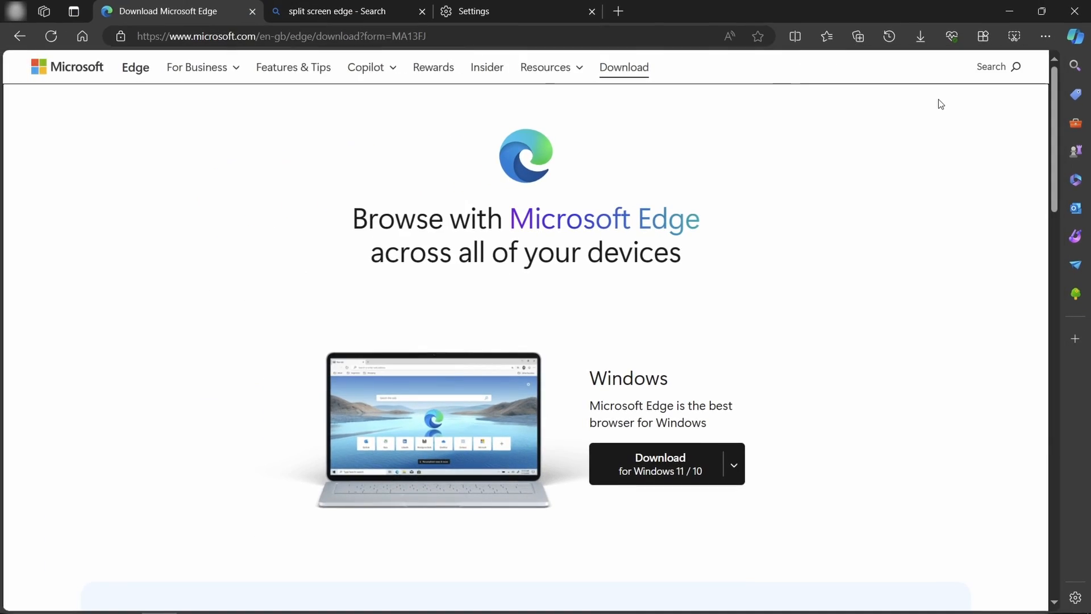
click(1073, 40)
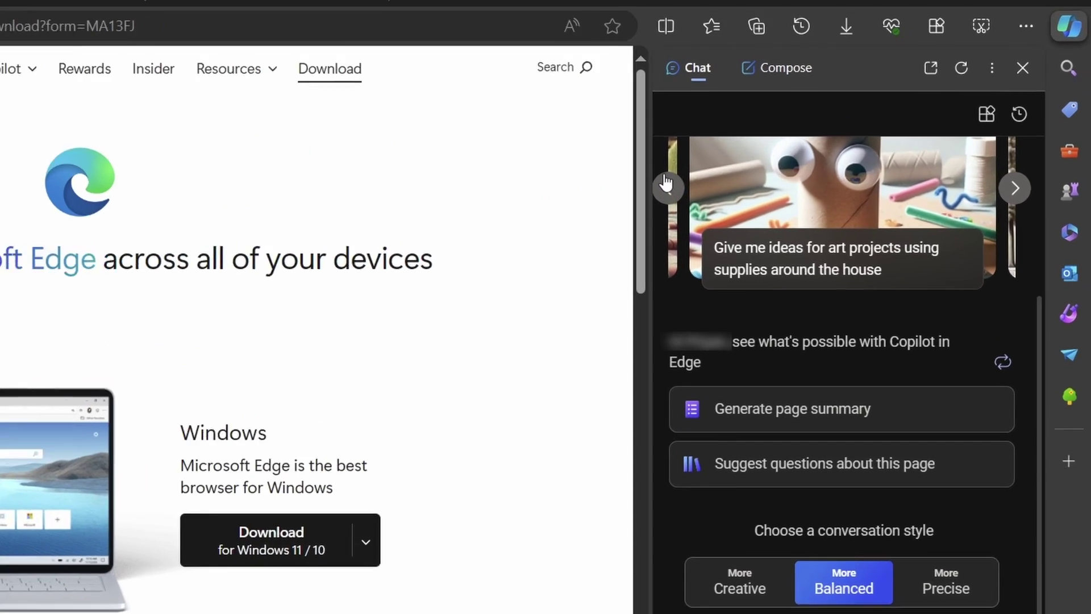
click(798, 149)
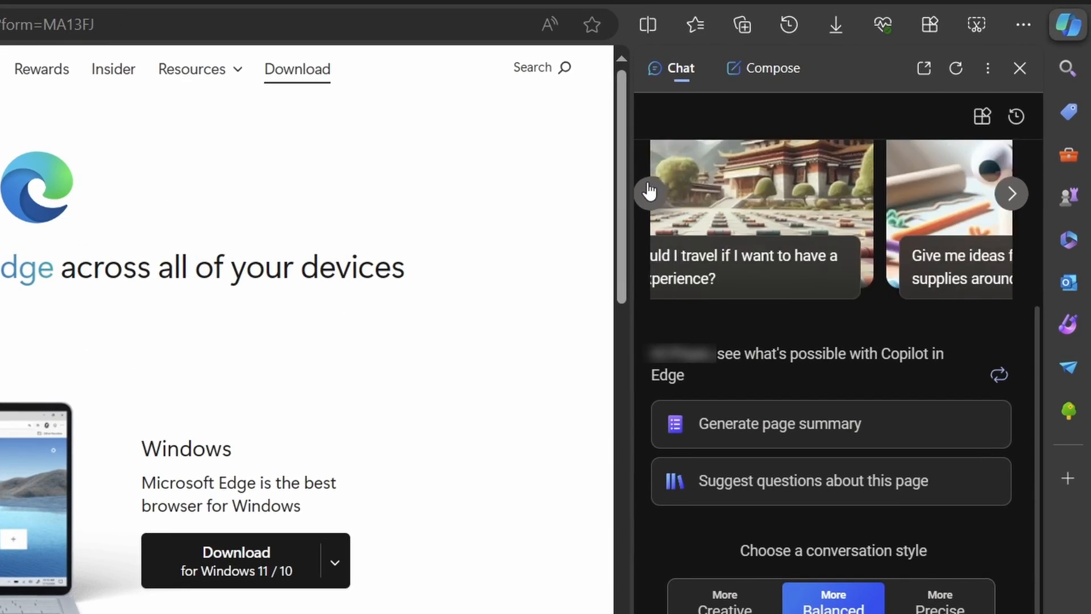
click(798, 149)
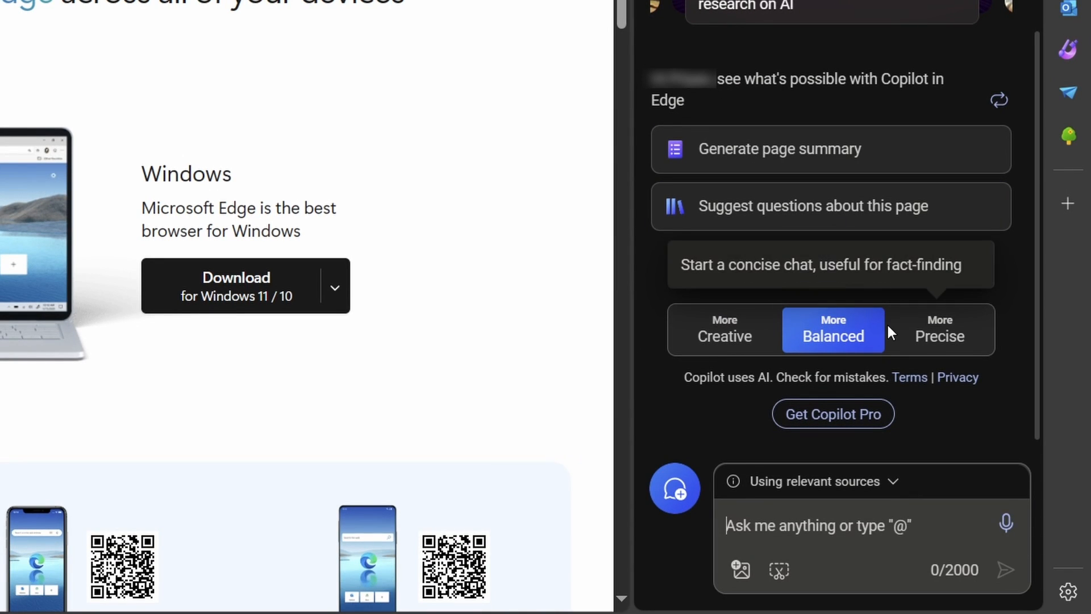
Ask Copilot how far away the moon is.
click(770, 508)
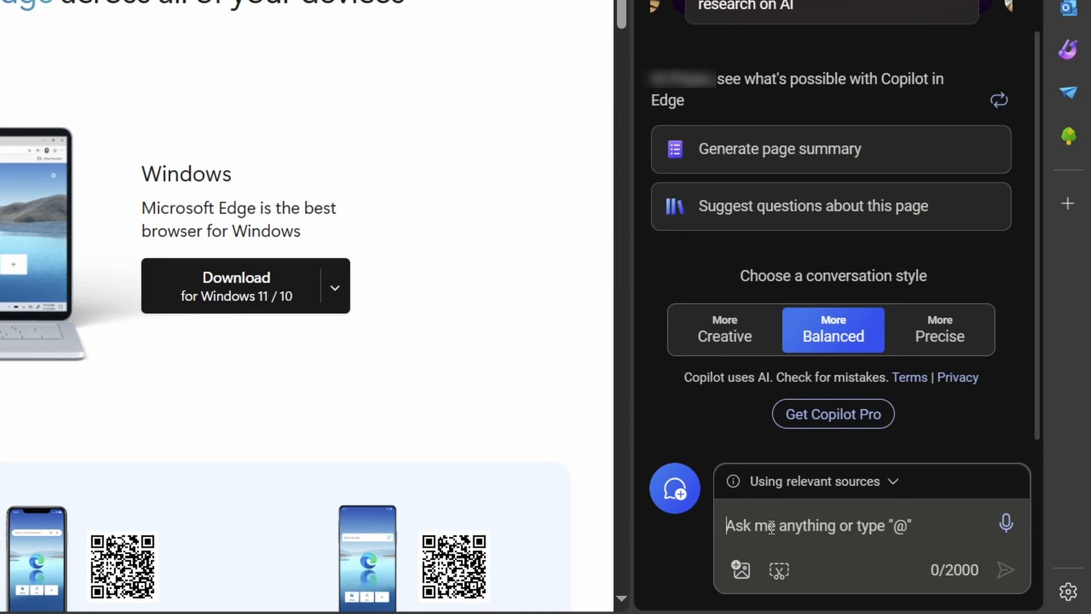
text(How far away is the moon?)
key(Return)
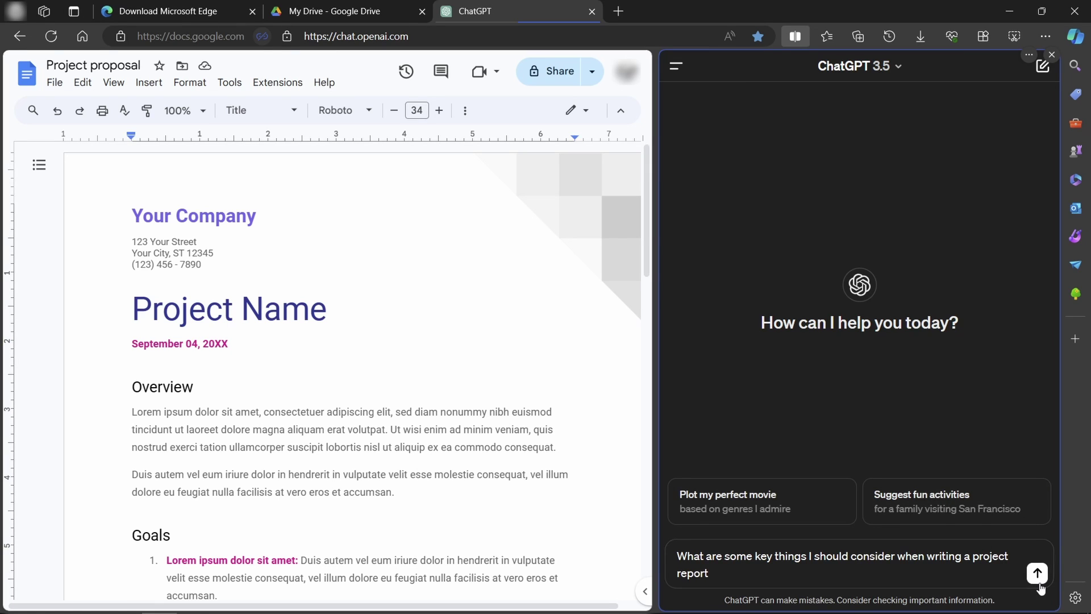
Send the project-report question to ChatGPT, then show the profile and wallet panel.
click(1037, 574)
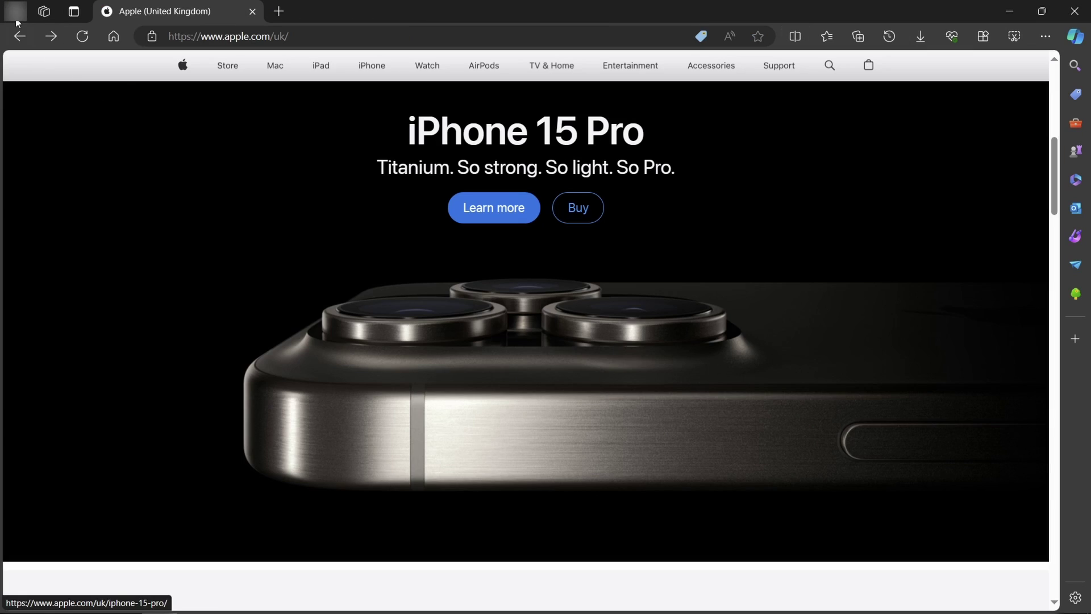
click(16, 18)
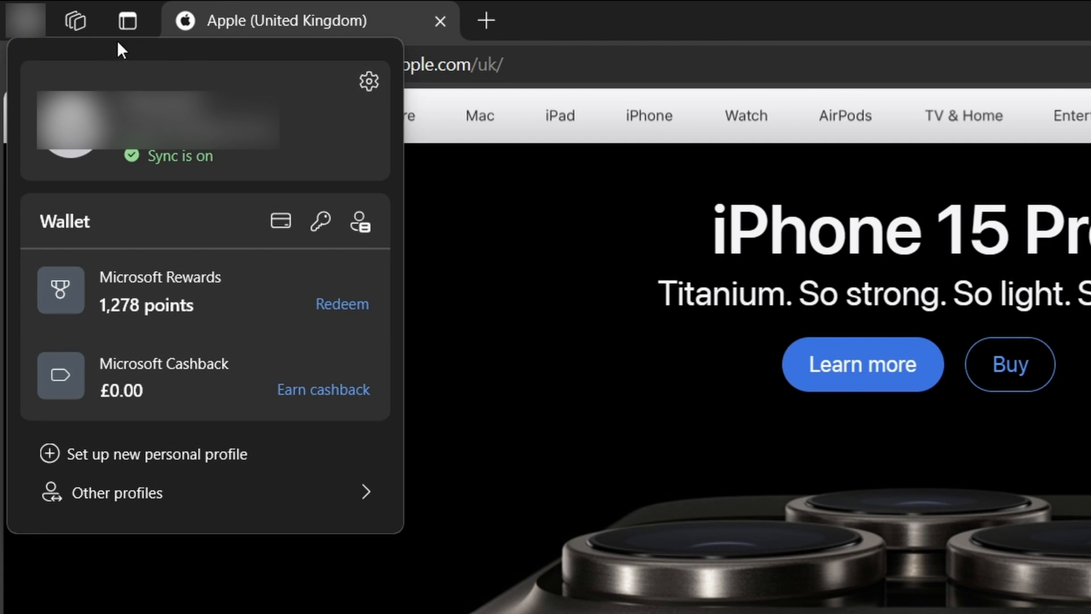
Close the profile panel, preview the Workspaces panel and close it again.
click(92, 25)
click(85, 23)
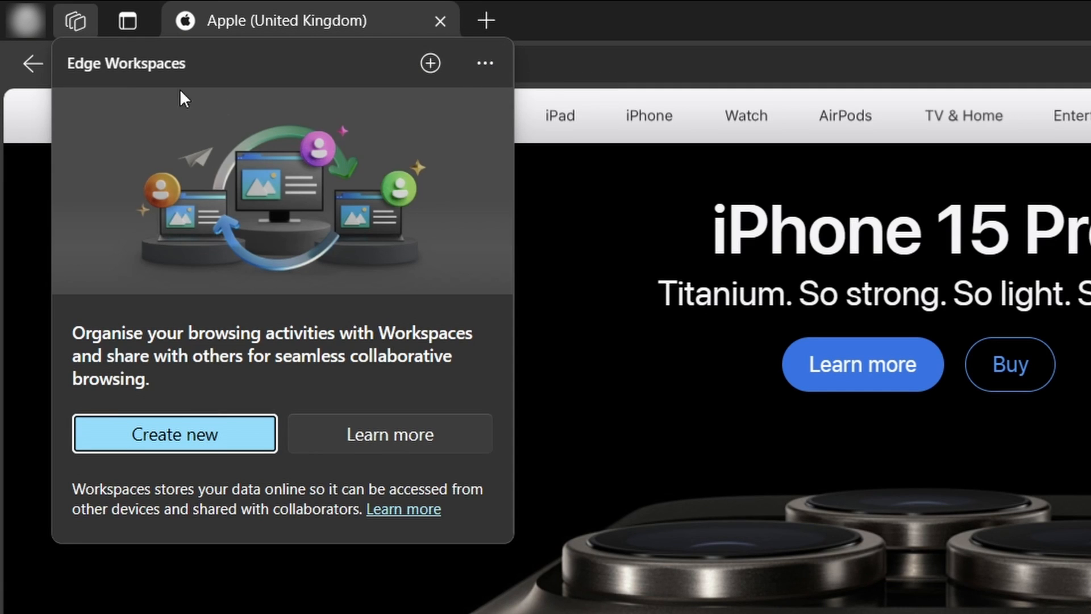
click(85, 25)
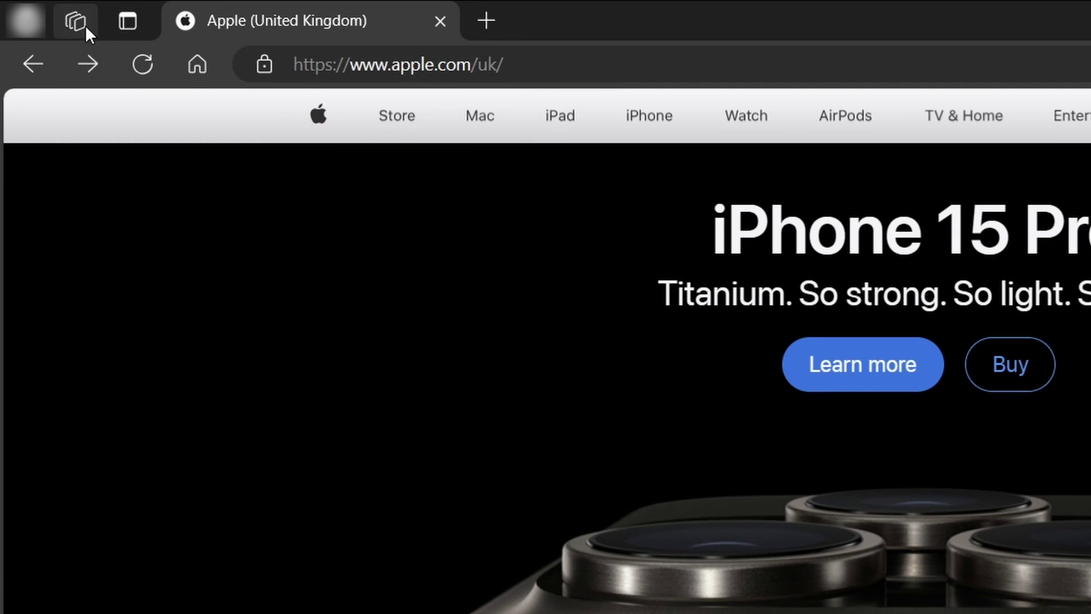
Turn on vertical tabs and hide the window title bar.
click(135, 23)
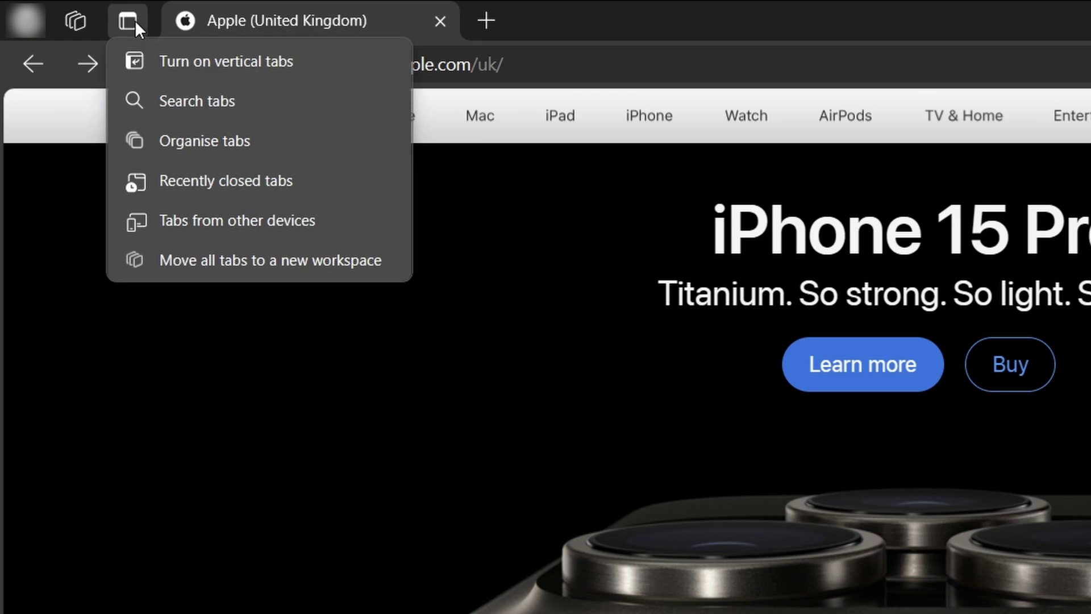
click(327, 65)
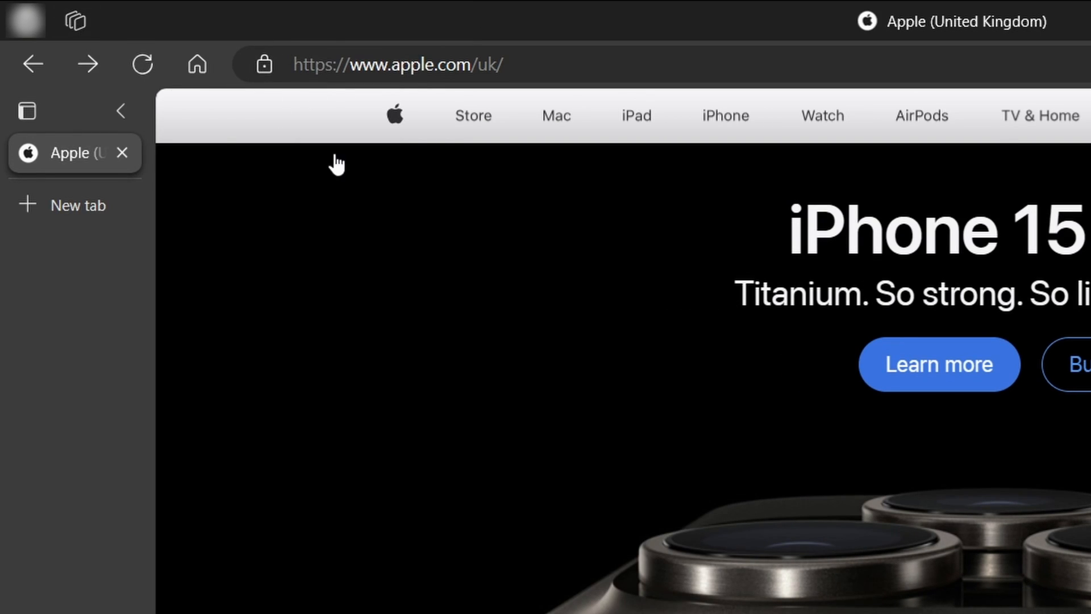
right_click(236, 25)
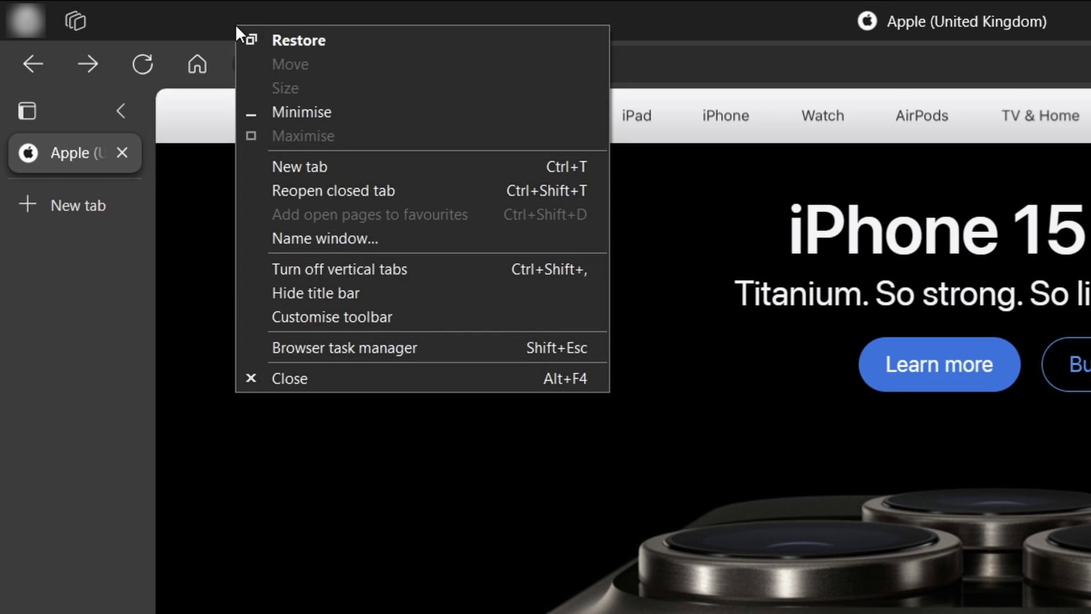
click(457, 302)
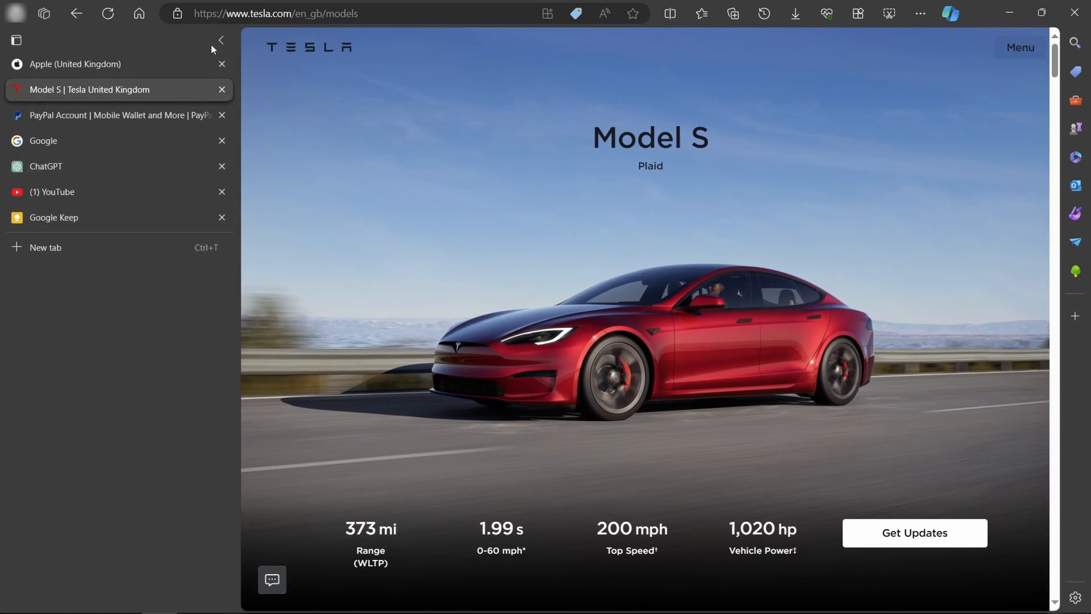
Collapse the vertical tab sidebar to icons only and reopen the tab options.
click(218, 41)
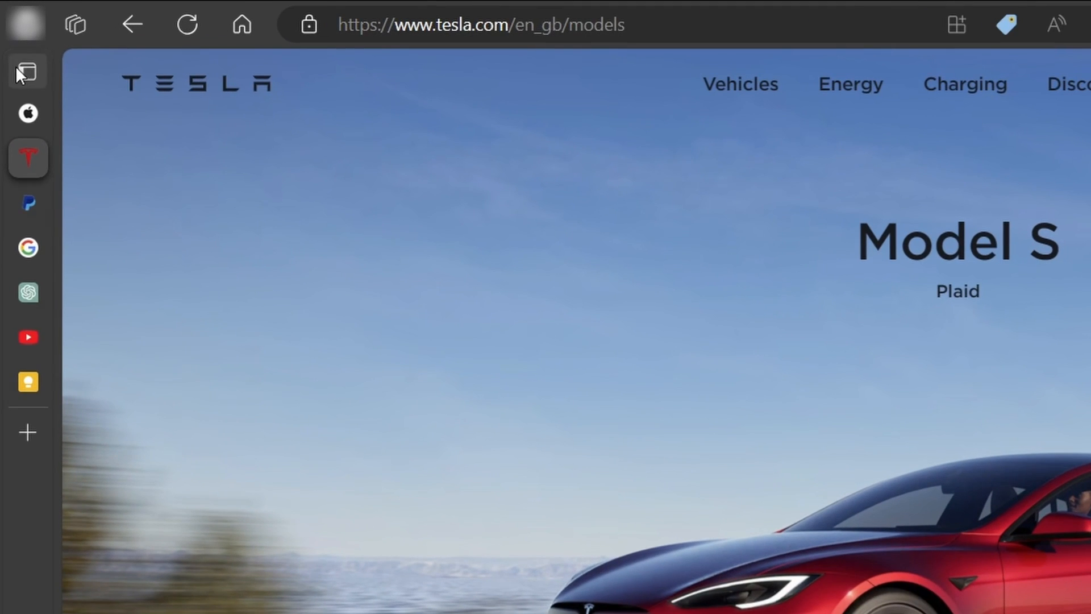
click(26, 72)
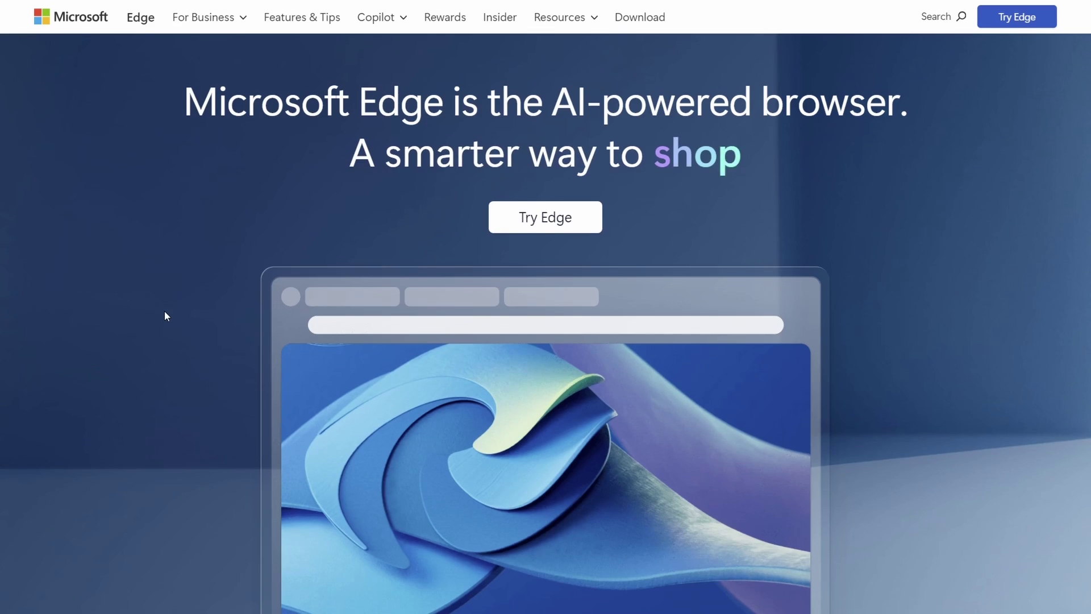
scroll(167, 315, down, 3)
scroll(166, 316, down, 1)
scroll(167, 315, down, 3)
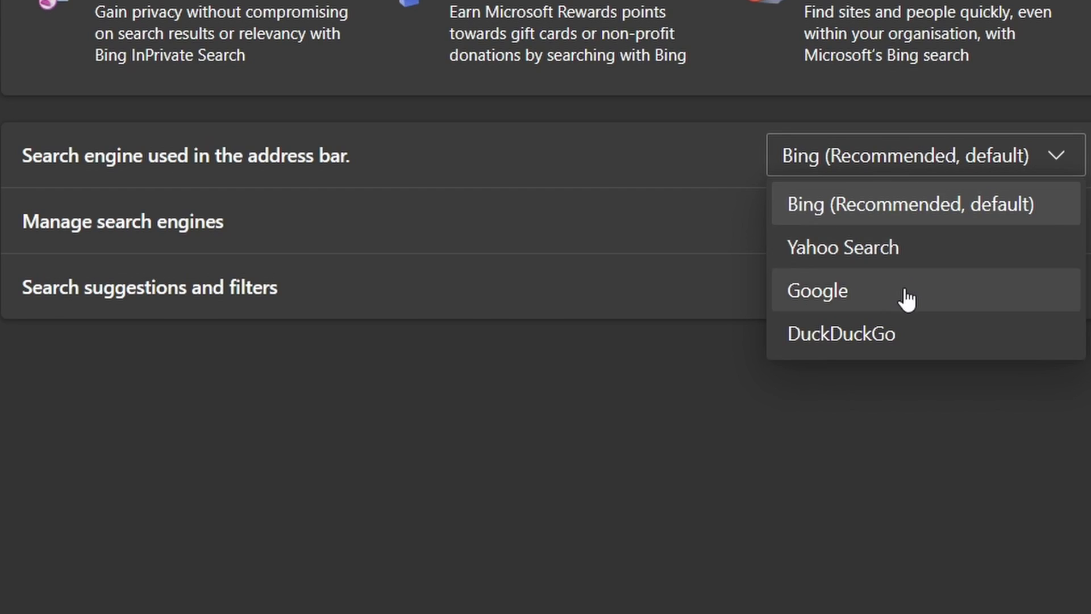
Choose Google as the address-bar search engine in Settings.
click(904, 291)
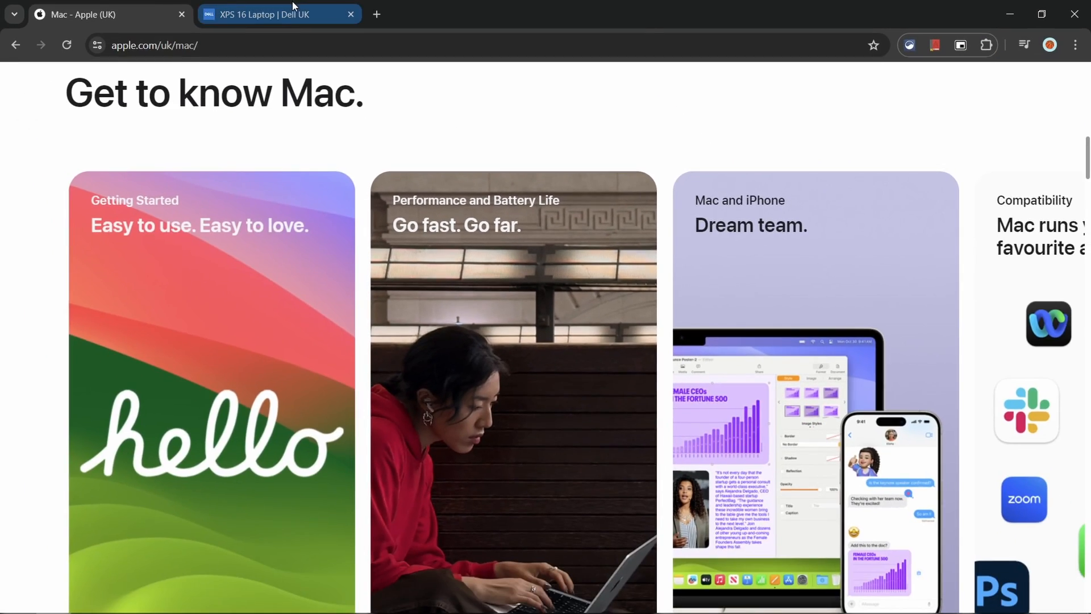
Switch to the Dell XPS 16 tab and view it full screen with F11.
click(294, 12)
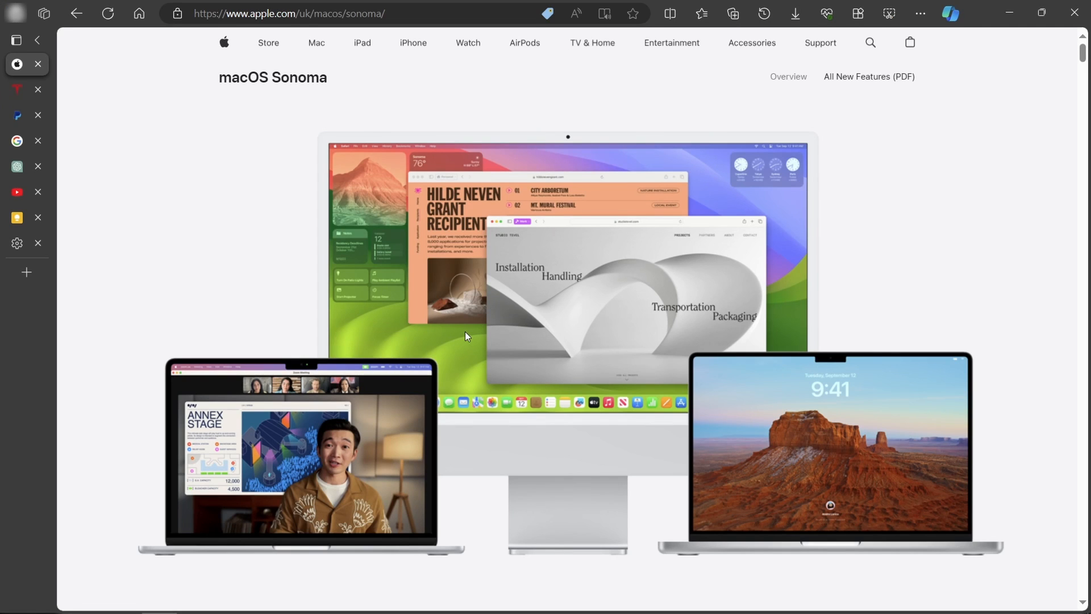
key(F11)
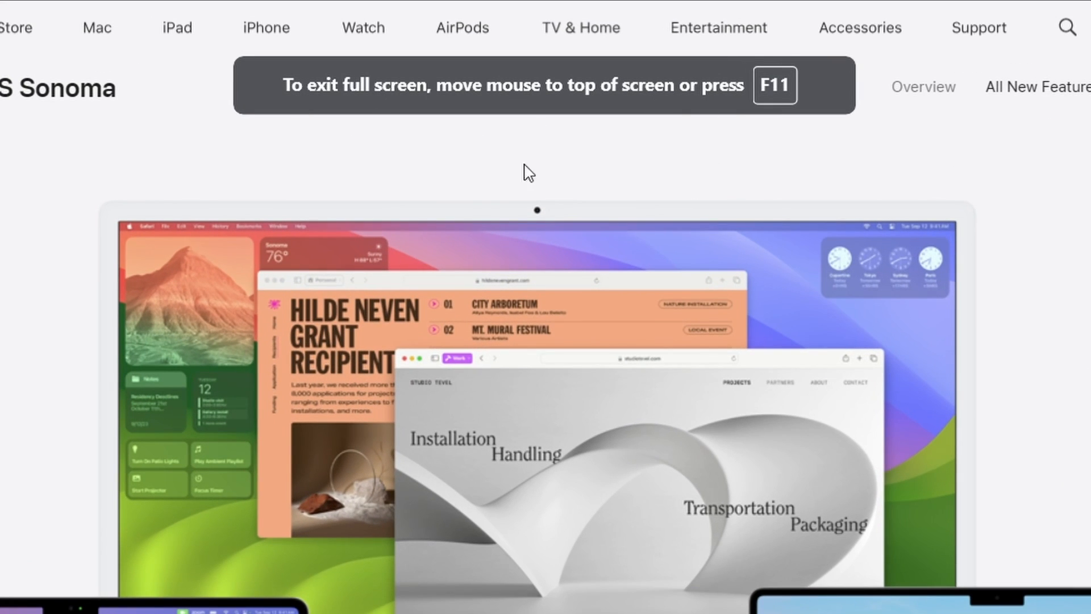
scroll(517, 168, down, 2)
scroll(516, 168, down, 3)
scroll(517, 167, down, 3)
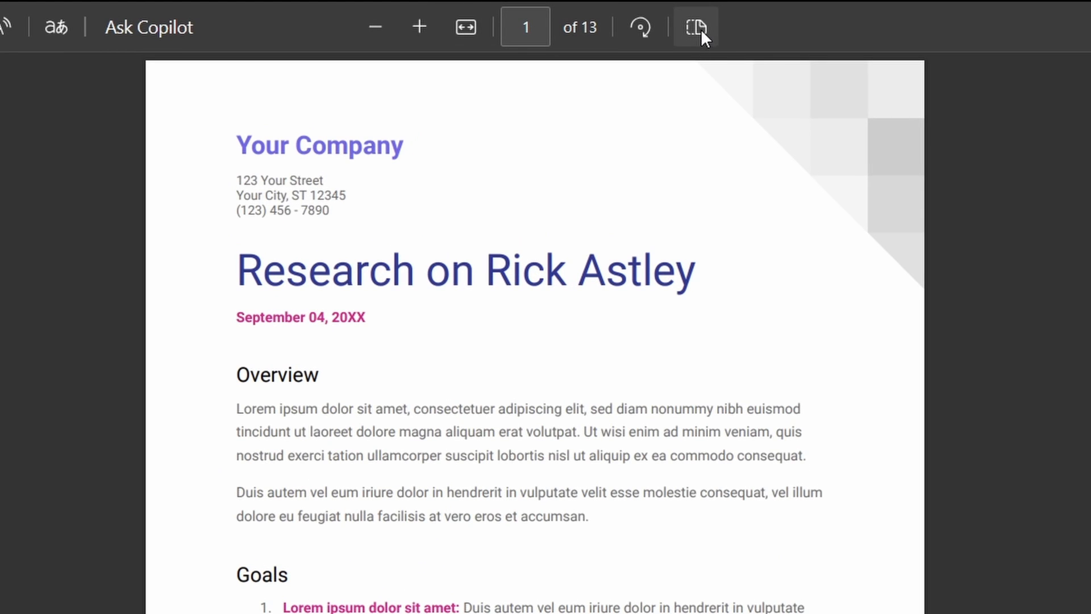
Set the PDF reader to two-page view.
click(696, 27)
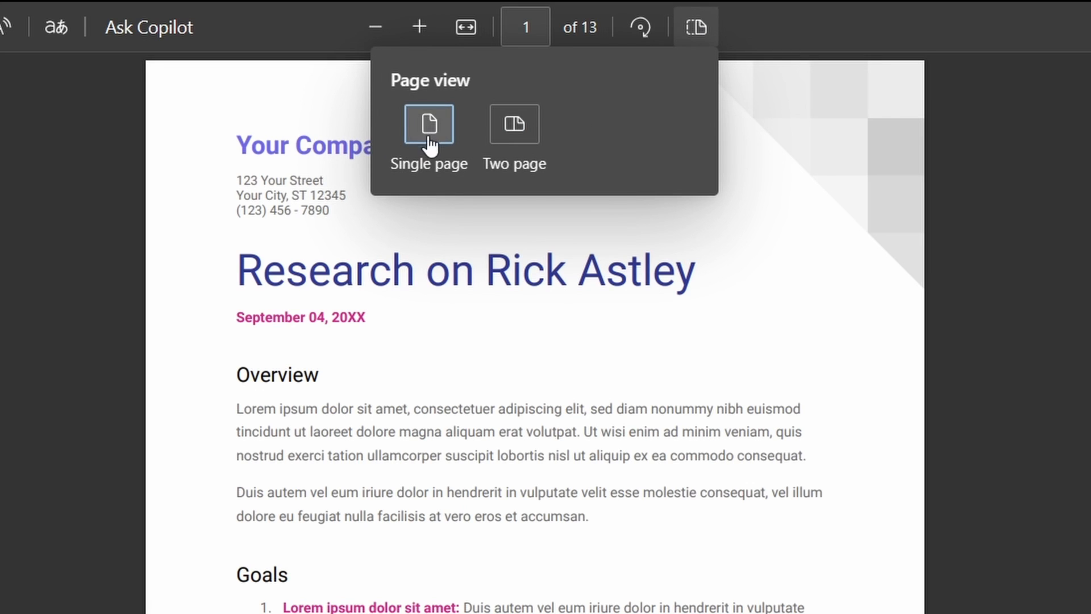
click(529, 137)
click(381, 345)
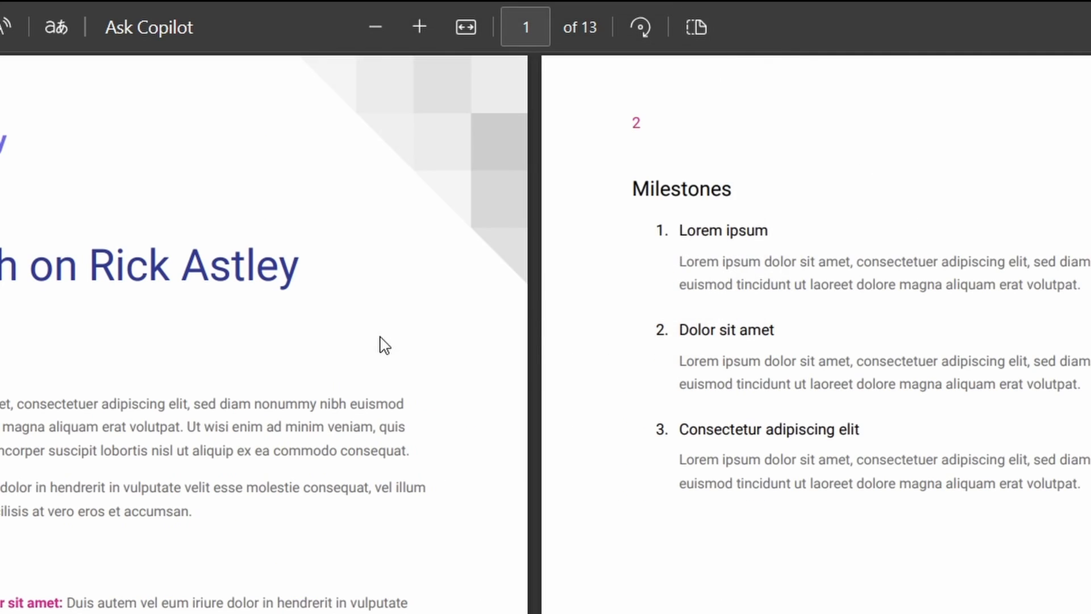
scroll(475, 202, down, 10)
scroll(475, 202, down, 5)
scroll(476, 203, down, 3)
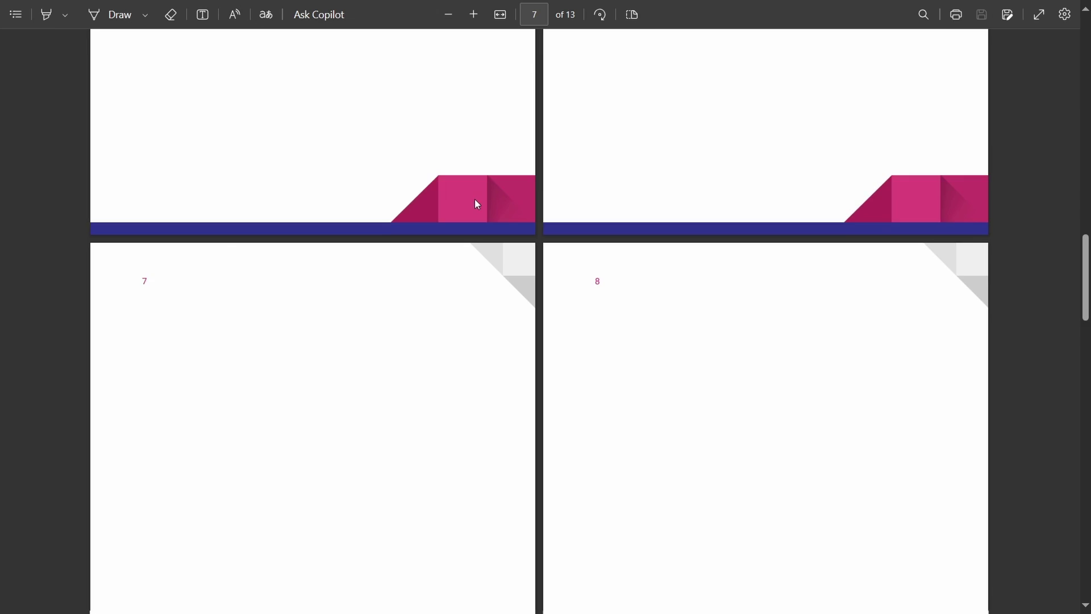
scroll(682, 192, up, 3)
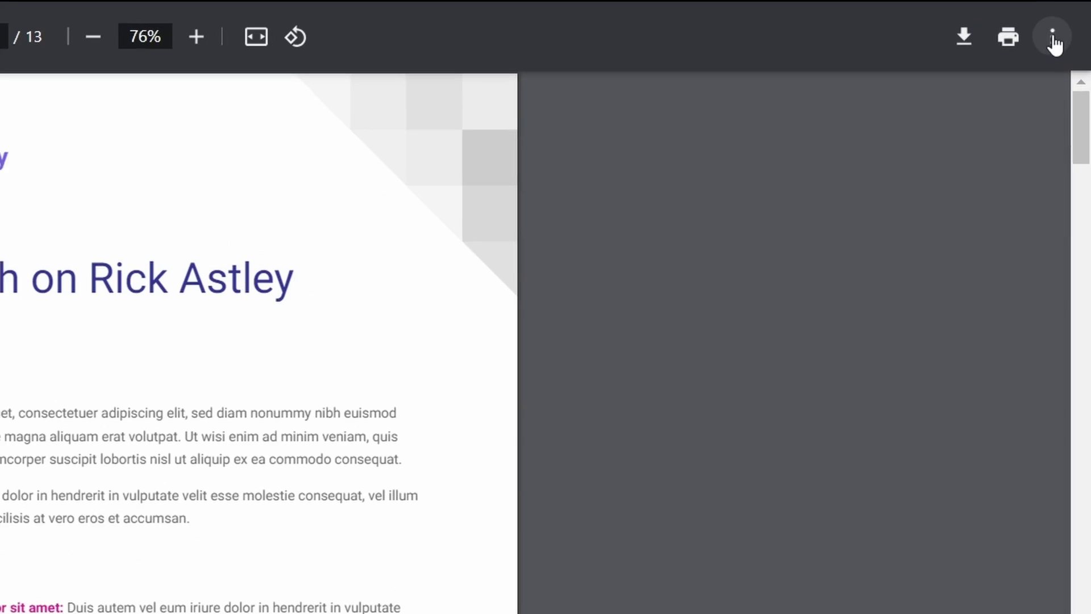
click(1068, 22)
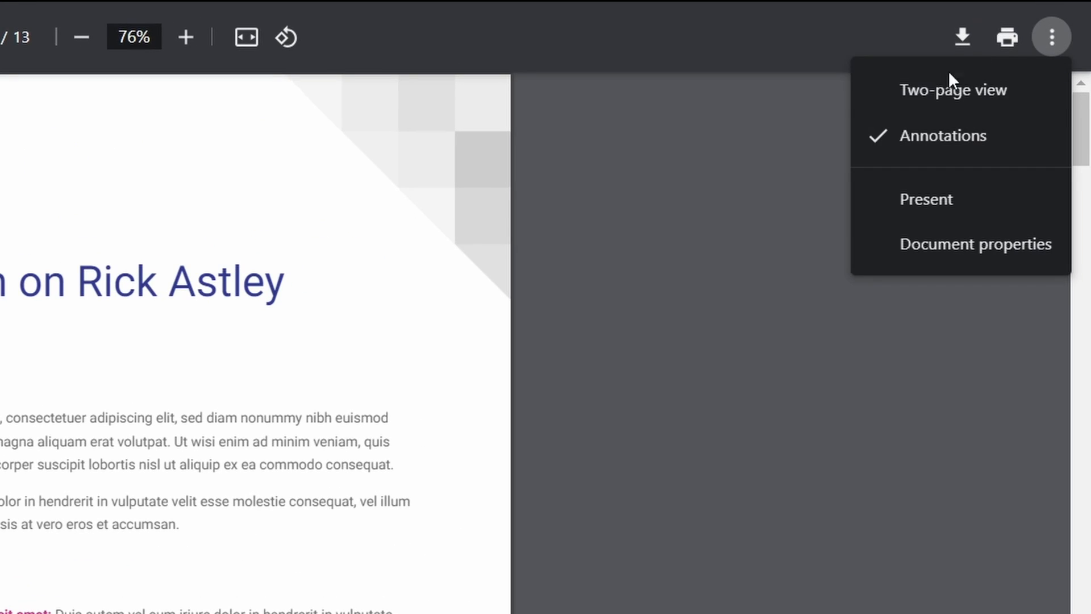
click(1047, 92)
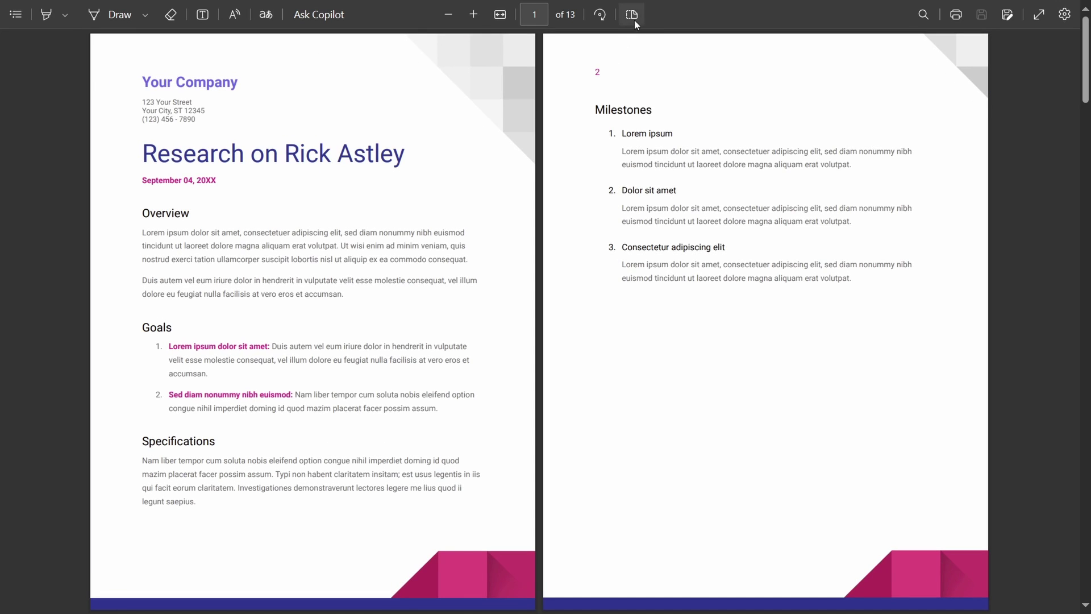
Turn on 'Show cover page separately' so the cover stands alone.
click(633, 16)
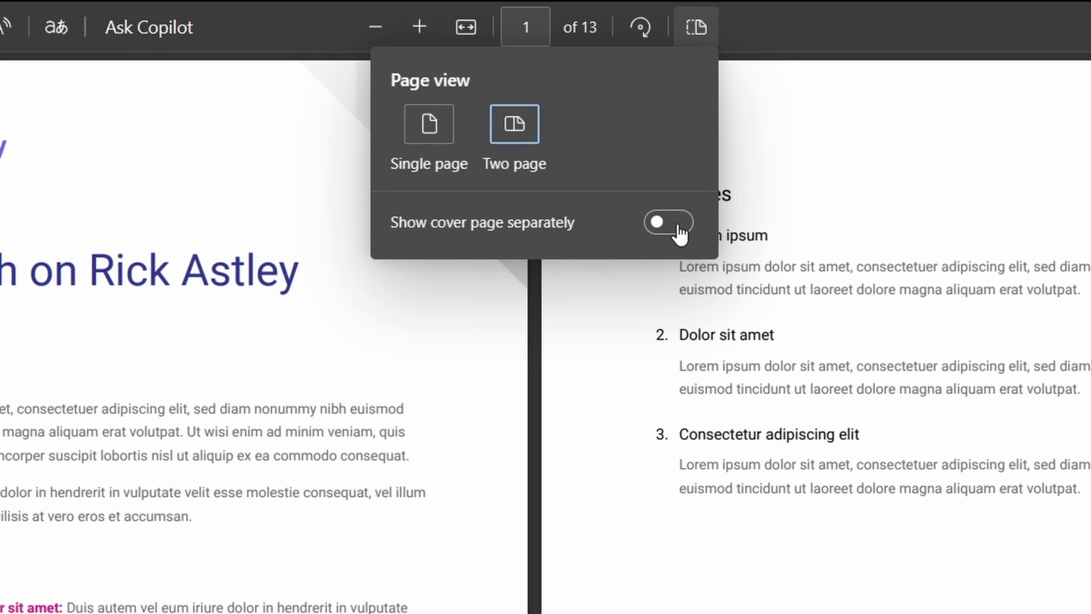
click(677, 226)
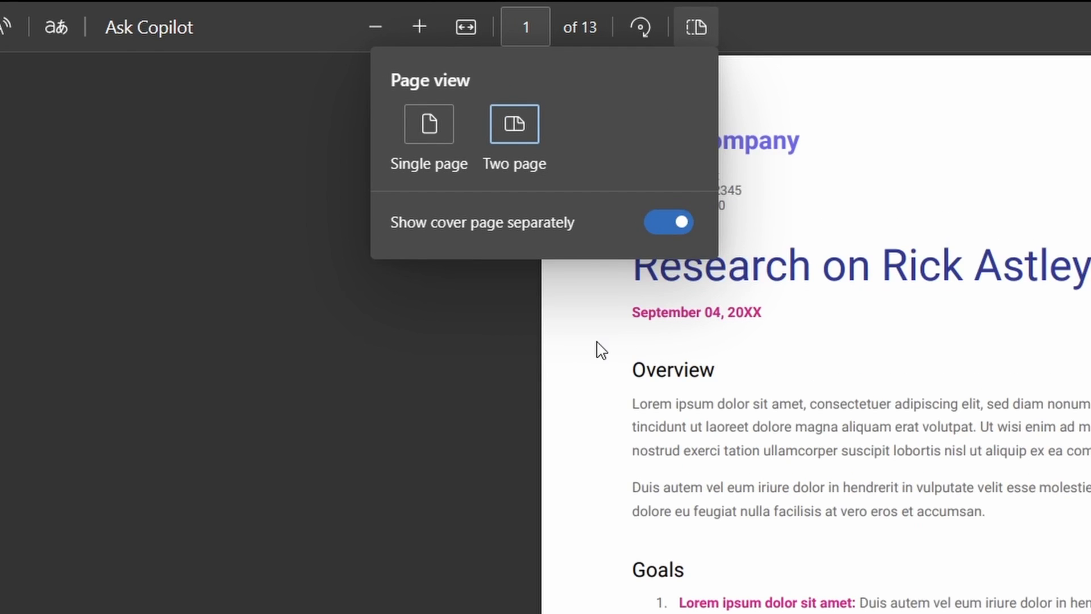
click(500, 171)
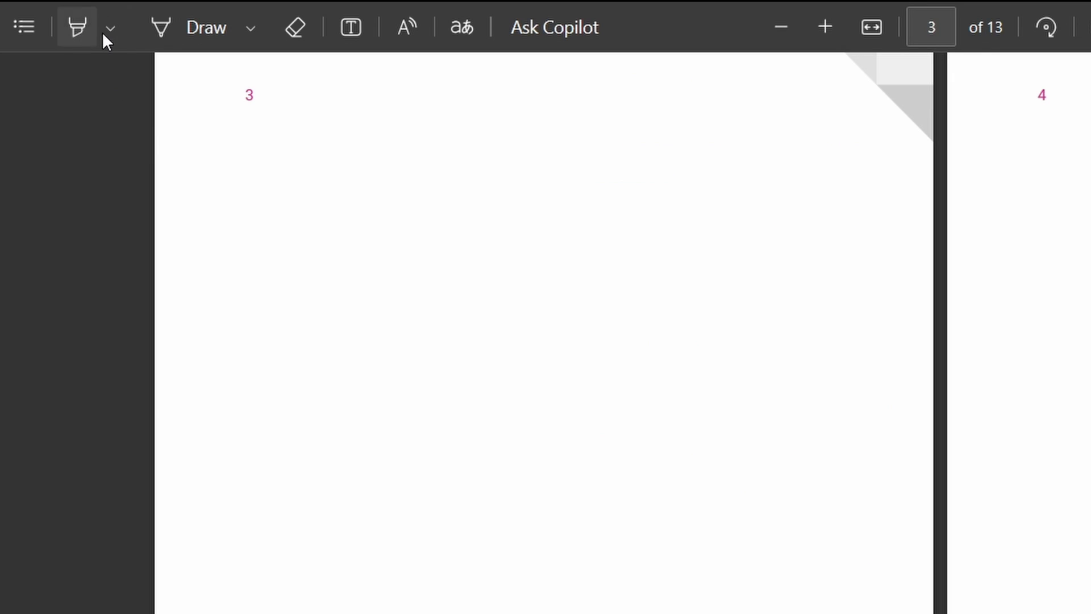
Review highlighter and pen options, then add the note 'Hello there consider Subscribing!' on page 3.
click(110, 32)
click(253, 24)
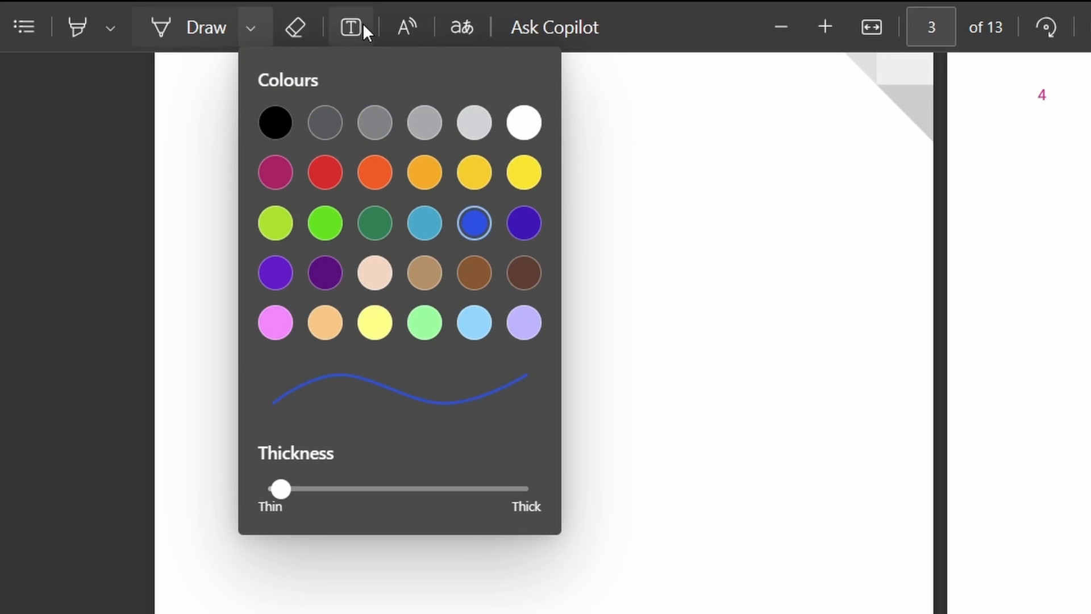
click(351, 27)
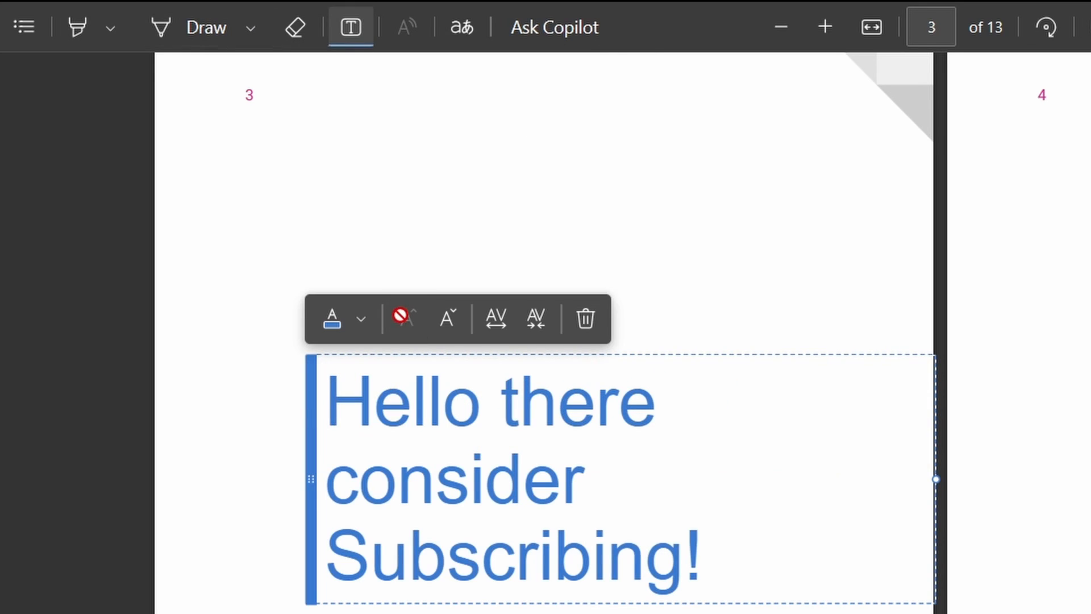
click(565, 608)
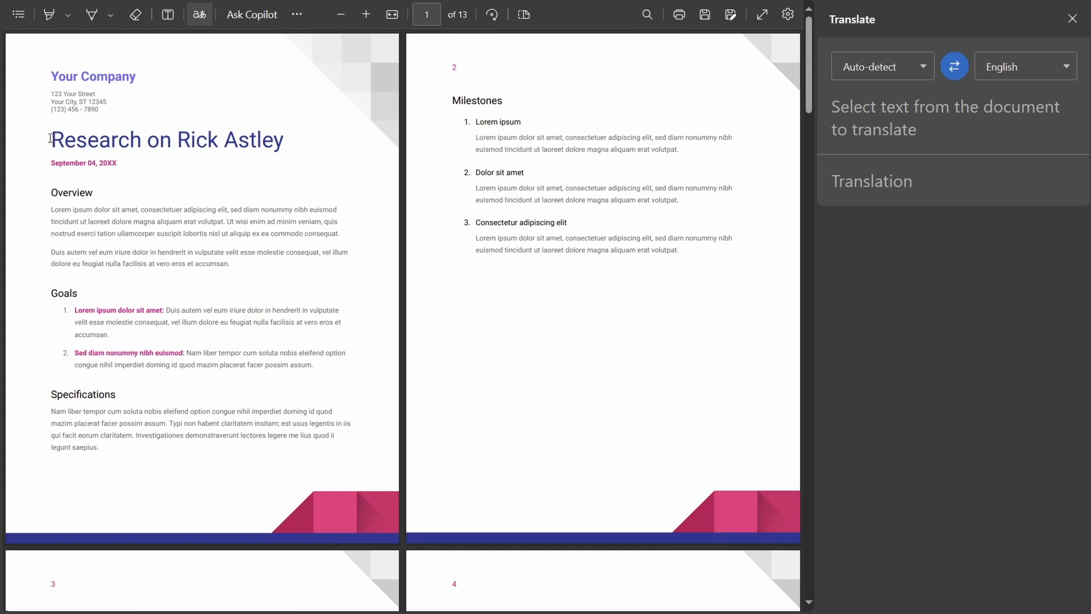
Select part of the title and the 500-million-users sentence to translate, then clear the selection.
drag(50, 138, 87, 141)
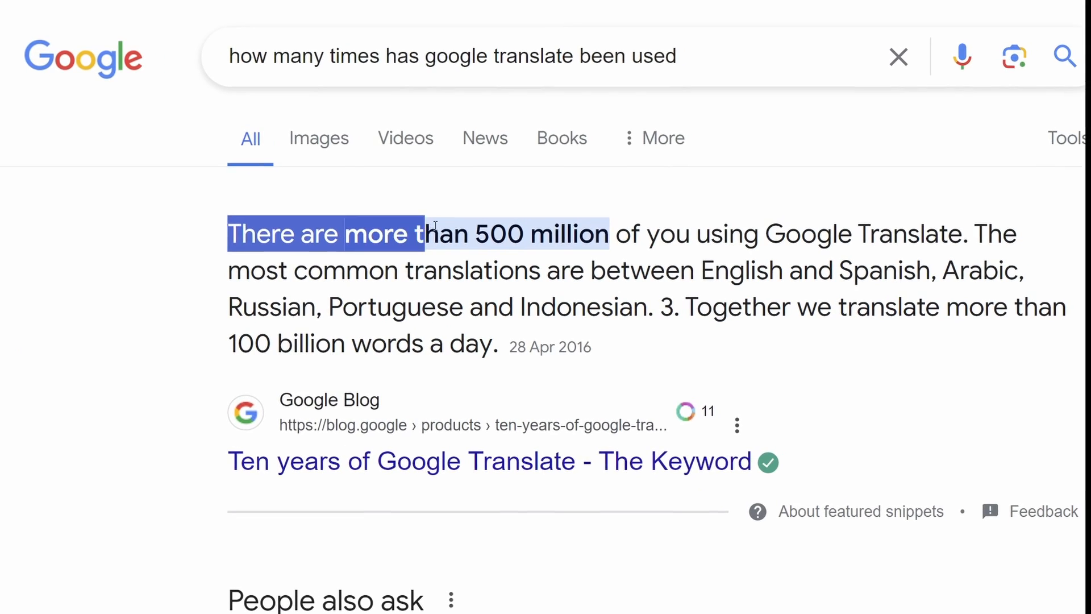
drag(181, 230, 588, 227)
click(634, 175)
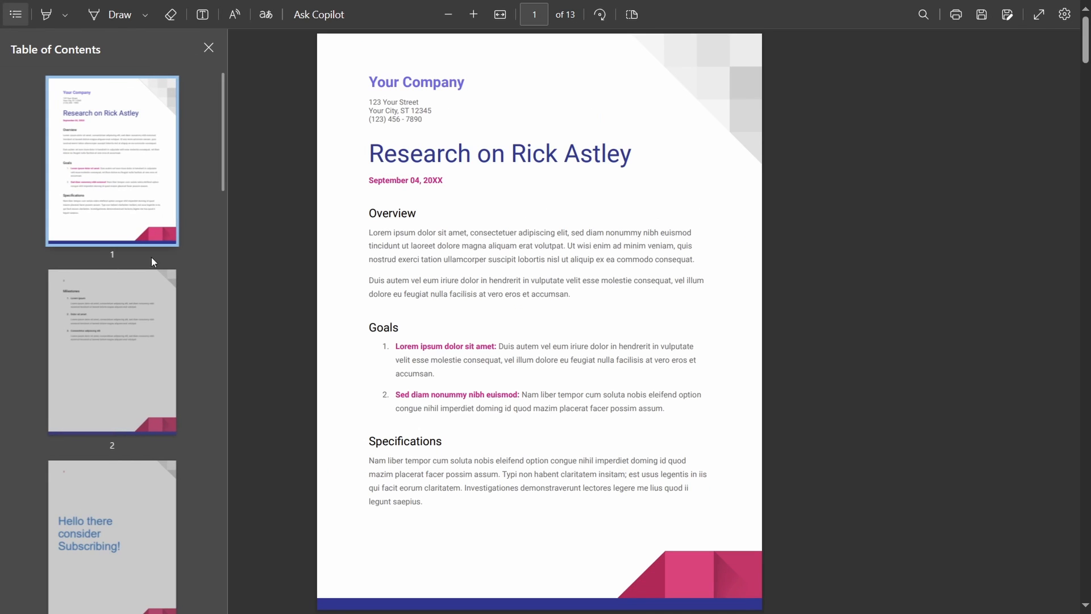
Select Overview text briefly, then zoom the PDF in and back out with Ctrl+Plus/Minus.
drag(433, 241, 487, 258)
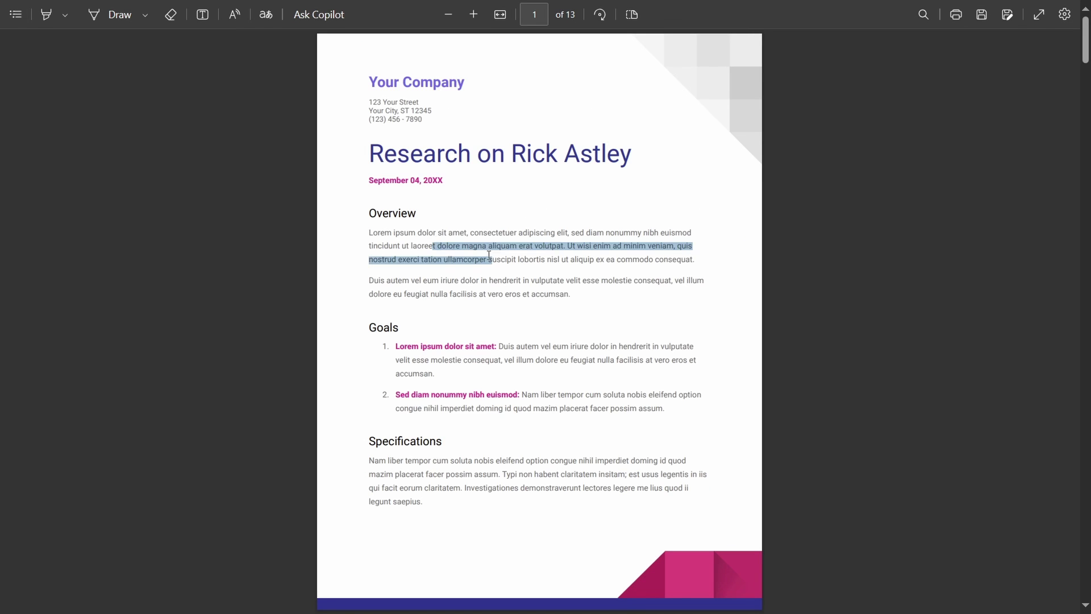
click(419, 246)
key(ctrl+plus)
key(ctrl+plus)
key(ctrl+plus)
key(ctrl+minus)
key(ctrl+minus)
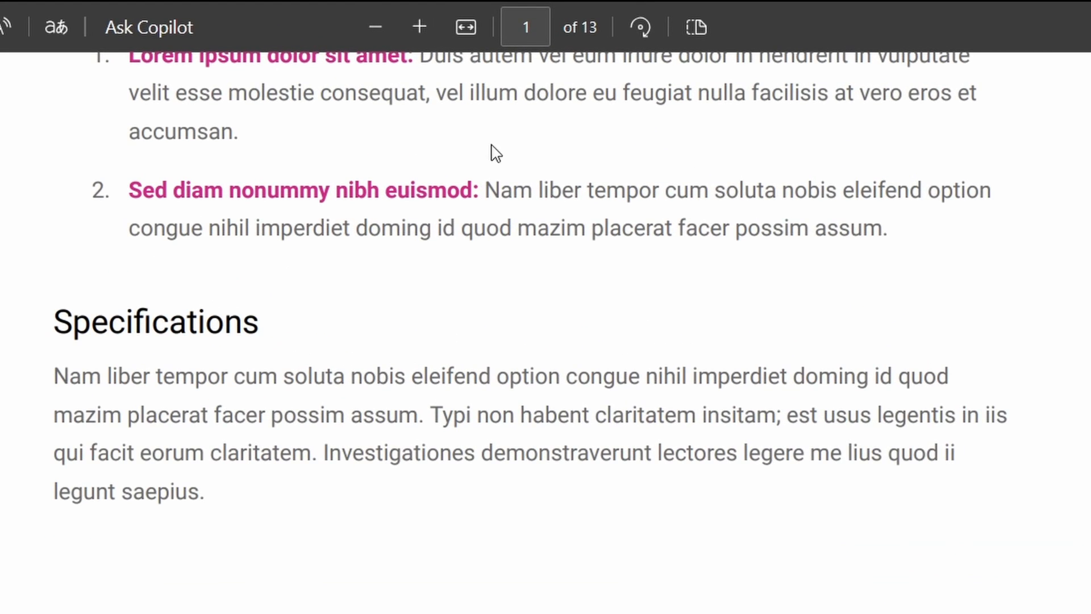
scroll(735, 336, right, 5)
scroll(735, 335, left, 5)
scroll(734, 335, right, 5)
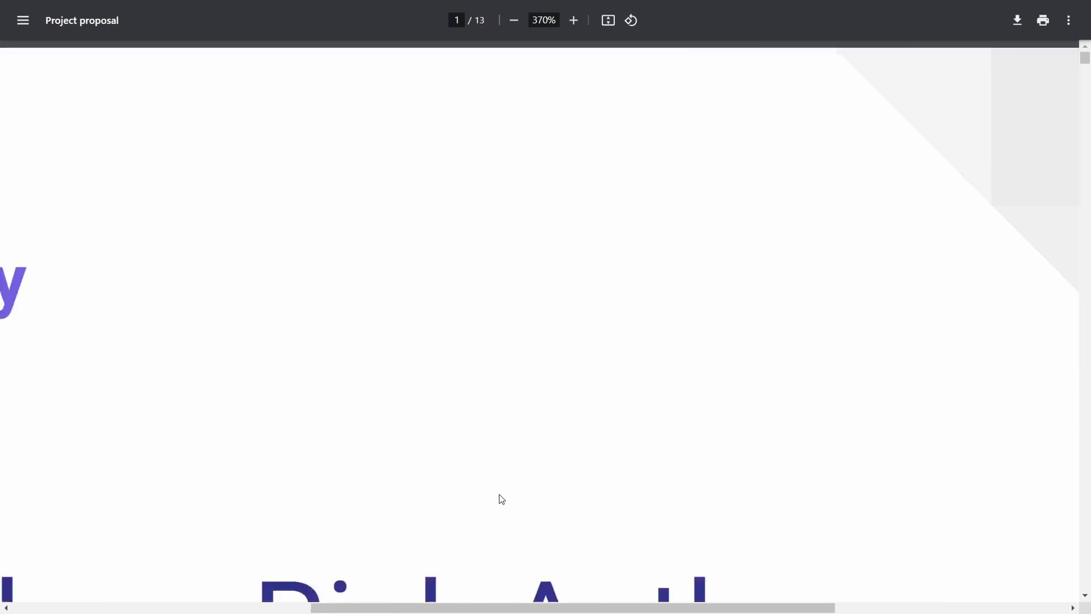
scroll(501, 499, left, 6)
scroll(501, 499, down, 1)
scroll(501, 499, down, 4)
scroll(501, 499, down, 5)
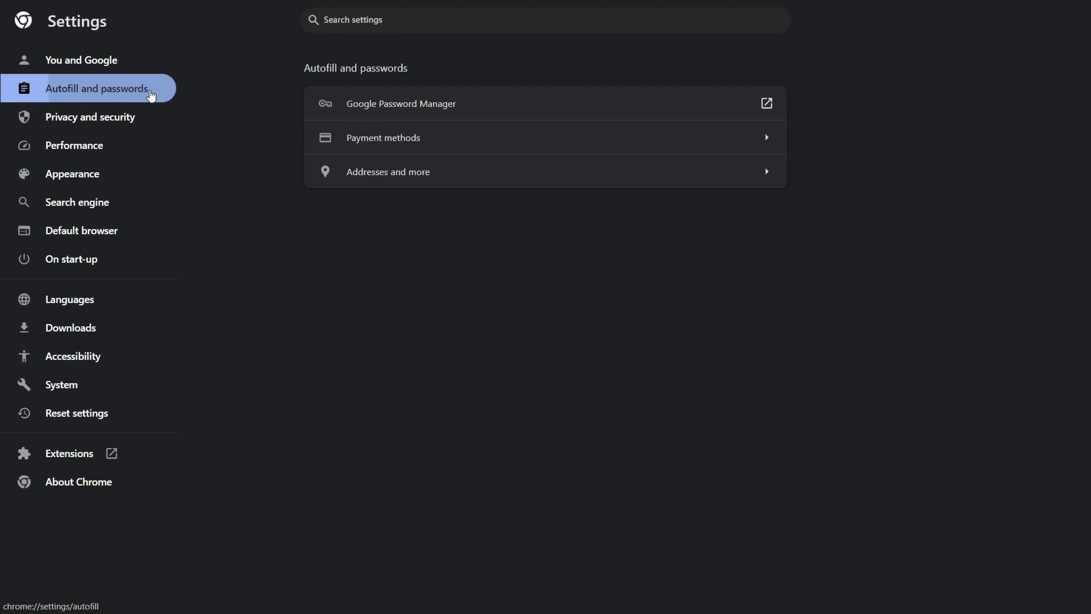
Step through the Settings categories including Appearance down to On start-up.
click(138, 120)
click(138, 147)
click(132, 174)
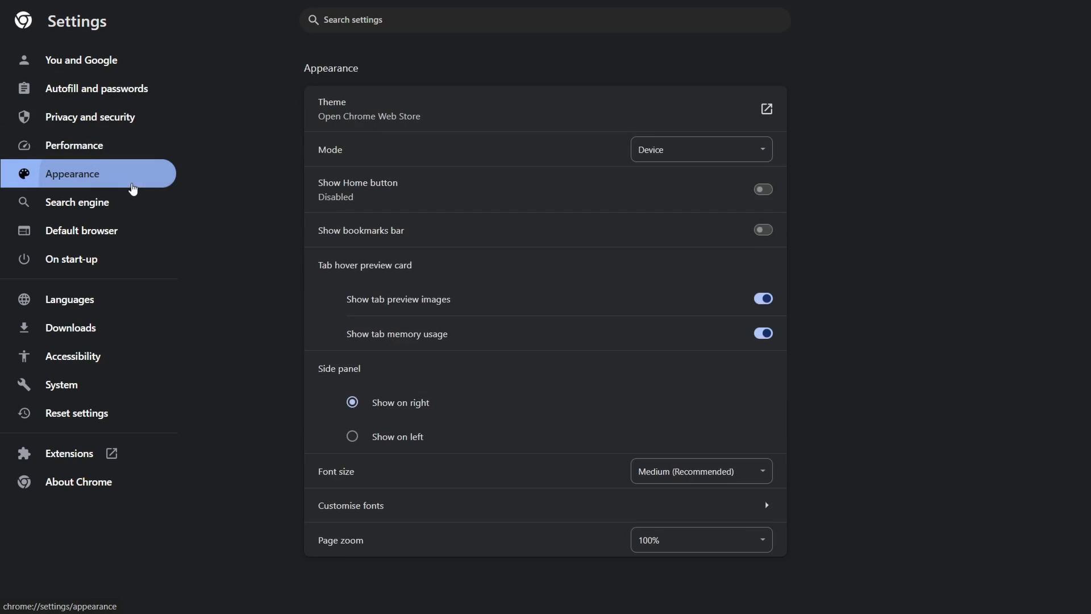
click(132, 203)
click(133, 232)
click(132, 261)
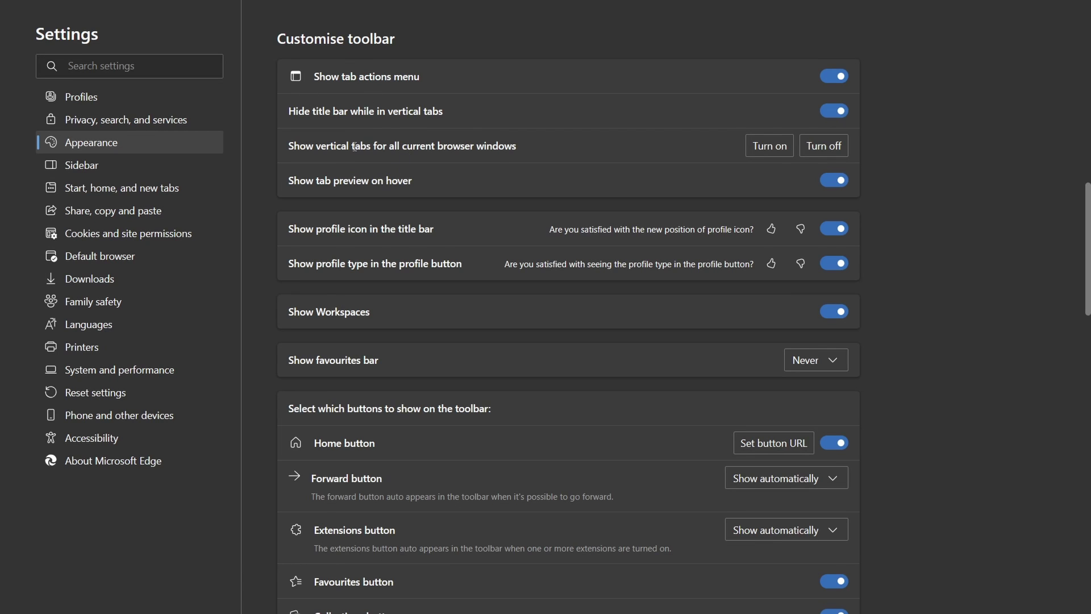
scroll(353, 146, down, 3)
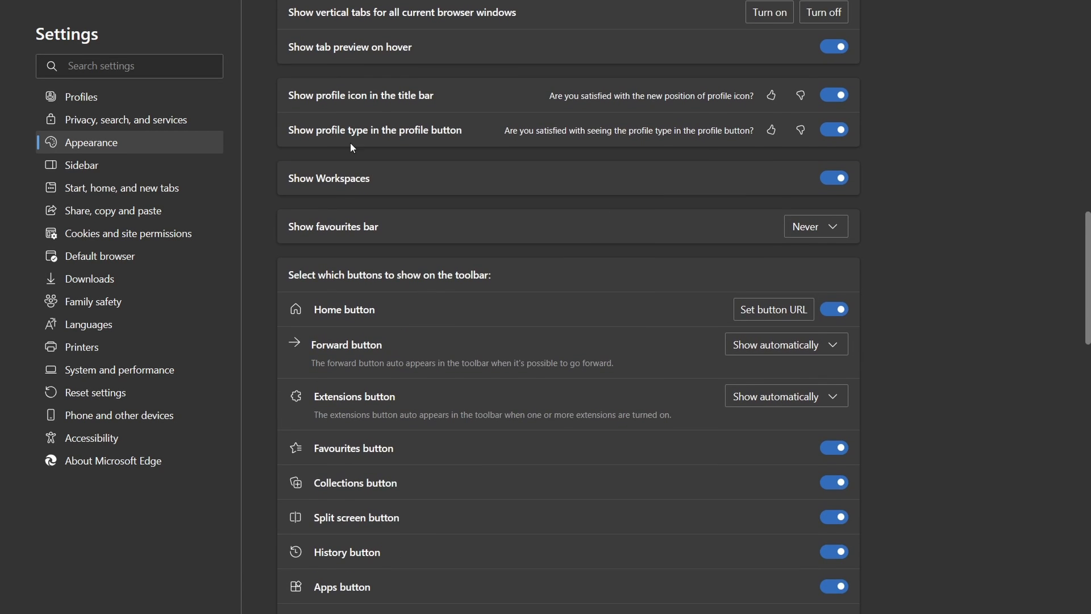
scroll(357, 149, down, 5)
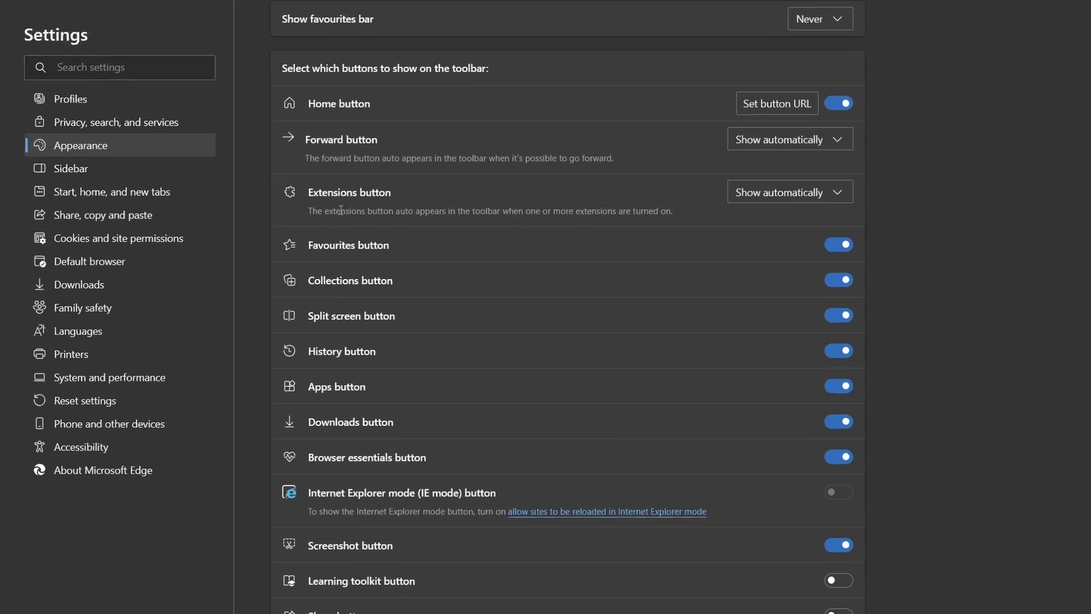
scroll(224, 452, down, 1)
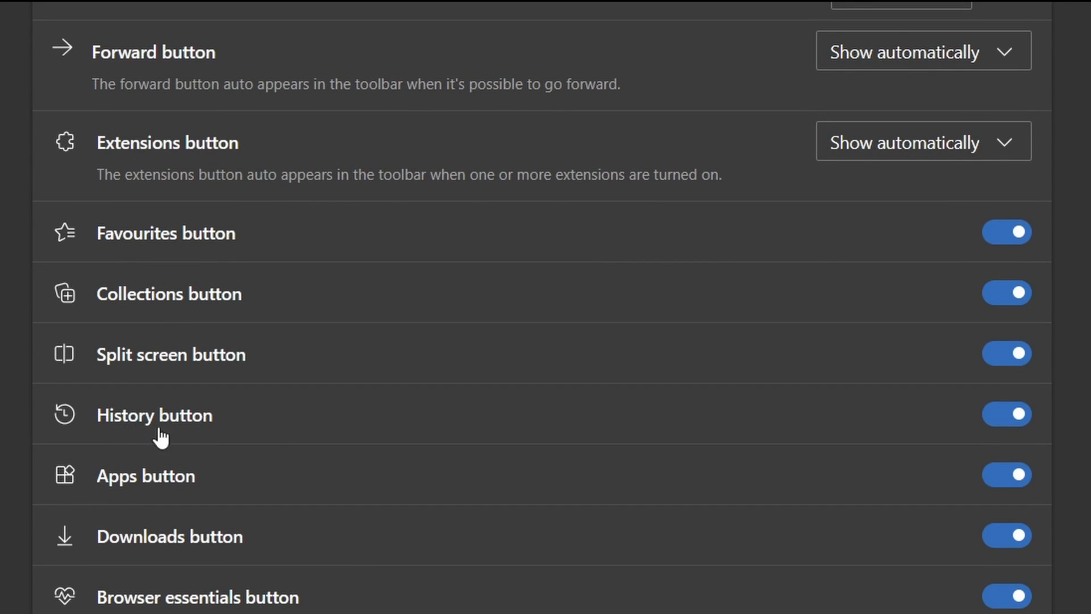
scroll(158, 437, down, 10)
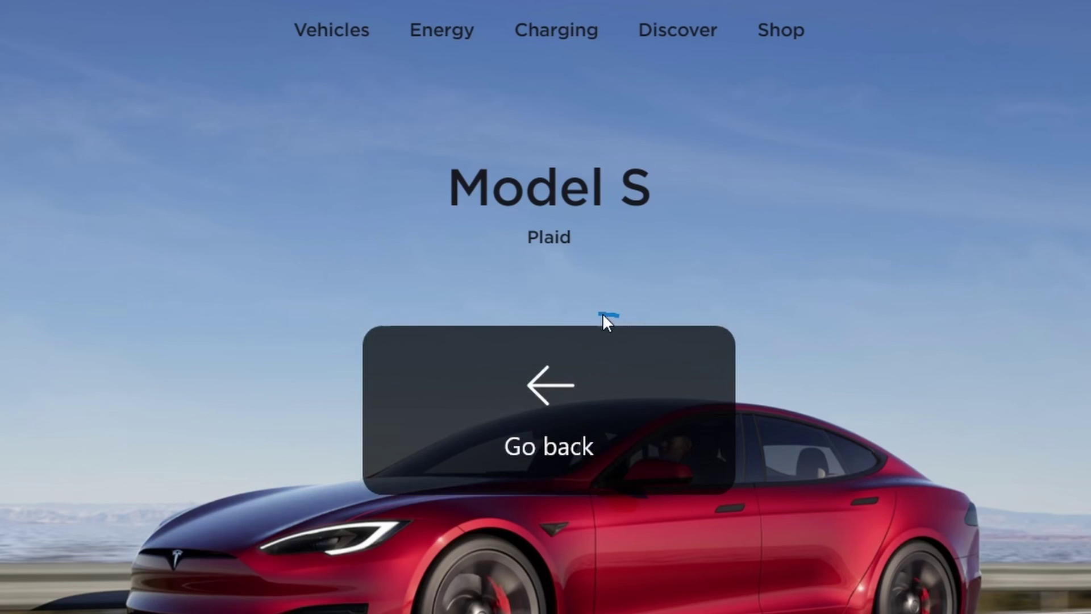
Go back and forward between pages using right-drag mouse gestures.
drag(603, 320, 364, 305)
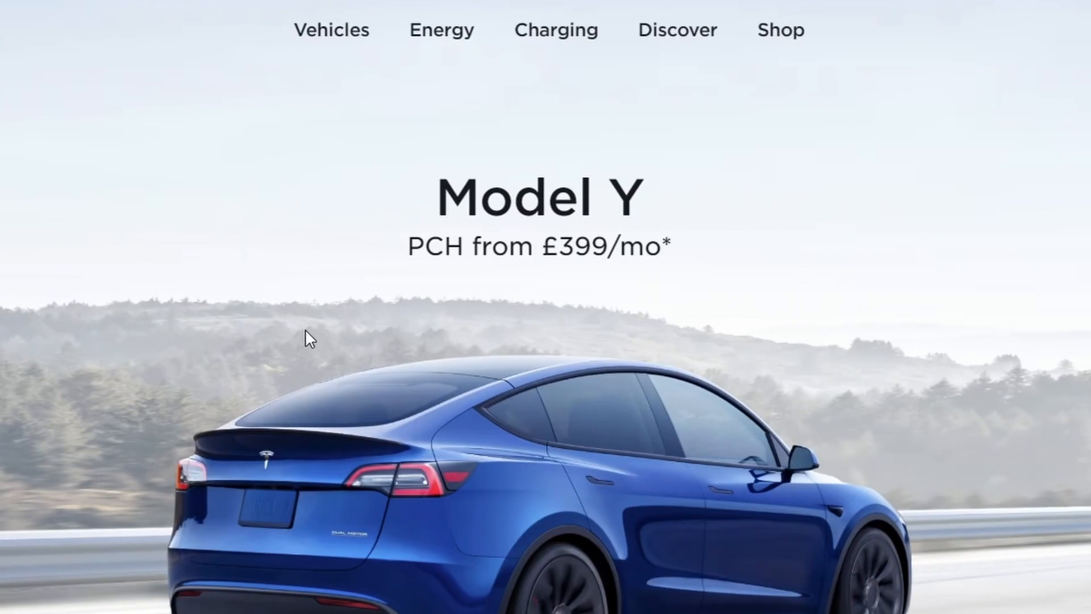
drag(304, 329, 388, 232)
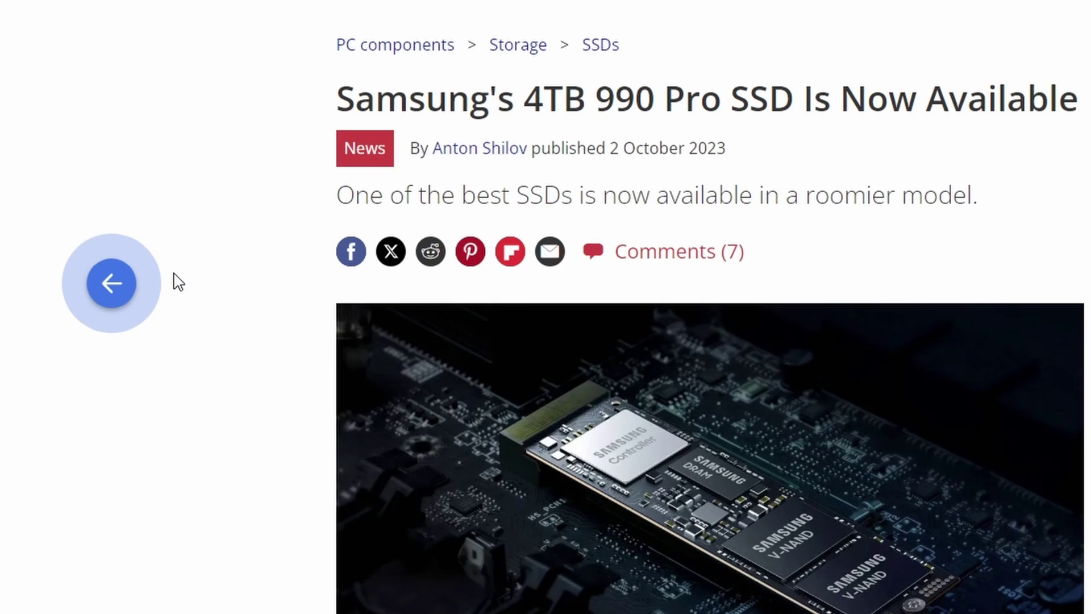
scroll(178, 281, left, 5)
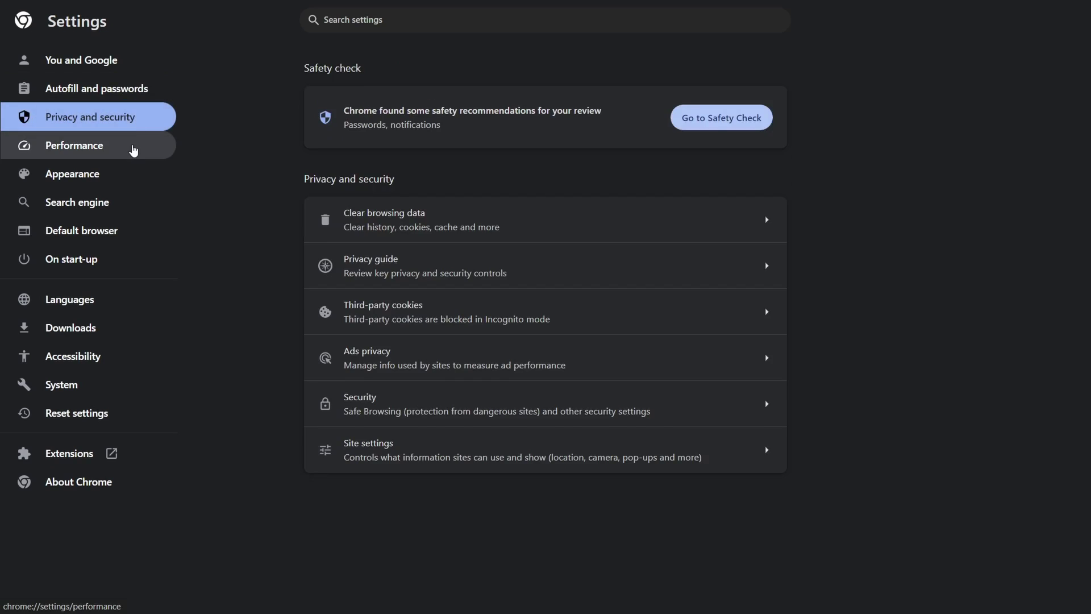
Step through the Settings sections past Default browser to On start-up.
click(132, 149)
click(131, 177)
click(132, 207)
click(131, 229)
click(130, 261)
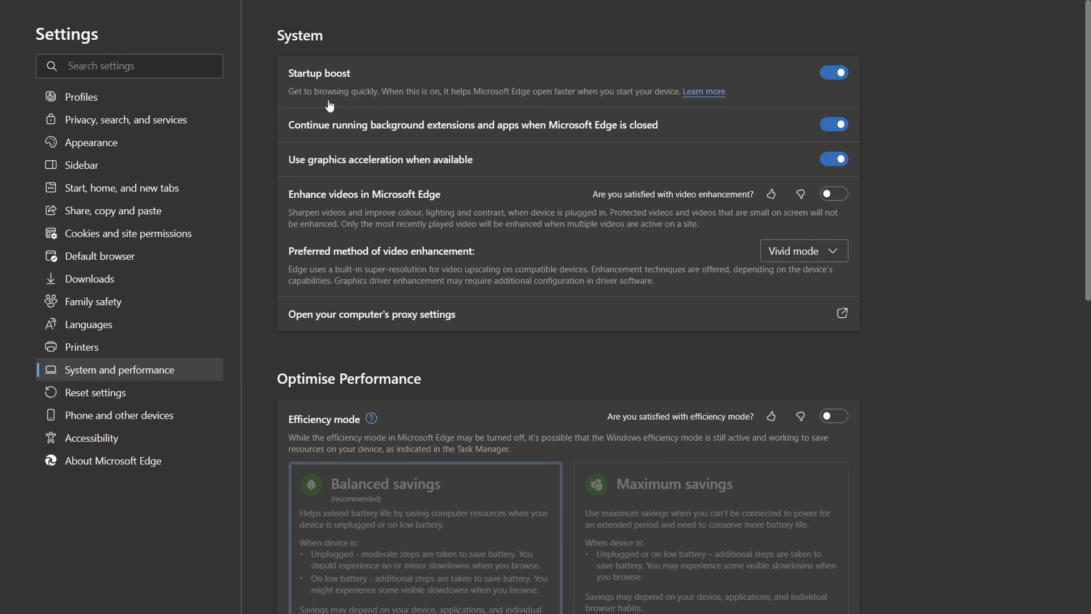
scroll(505, 210, down, 2)
scroll(490, 200, down, 1)
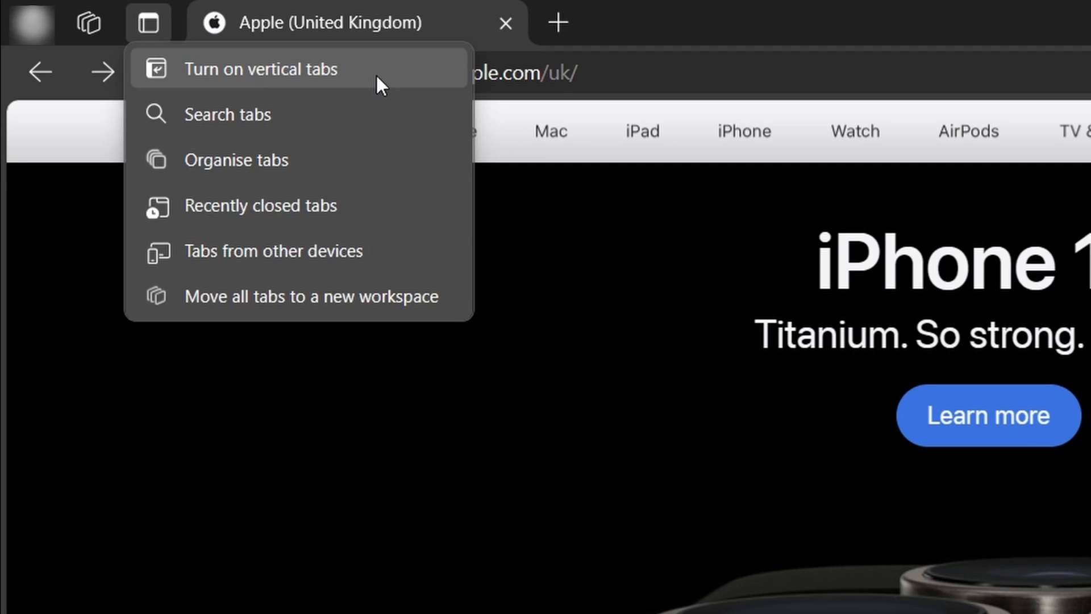
Turn on vertical tabs, then go to the Start, home and new tab settings.
click(377, 78)
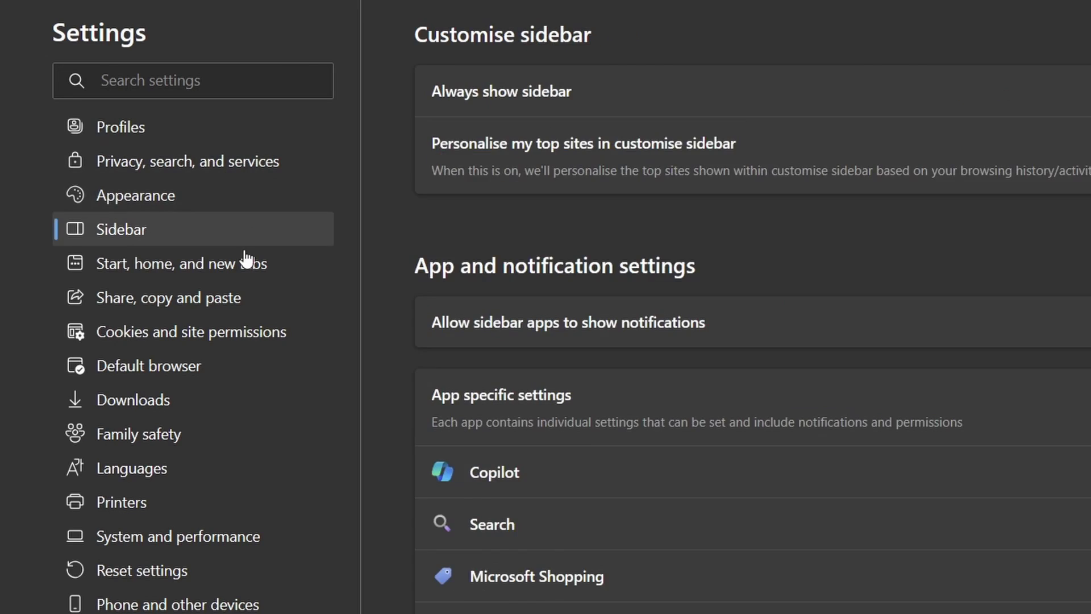
click(246, 263)
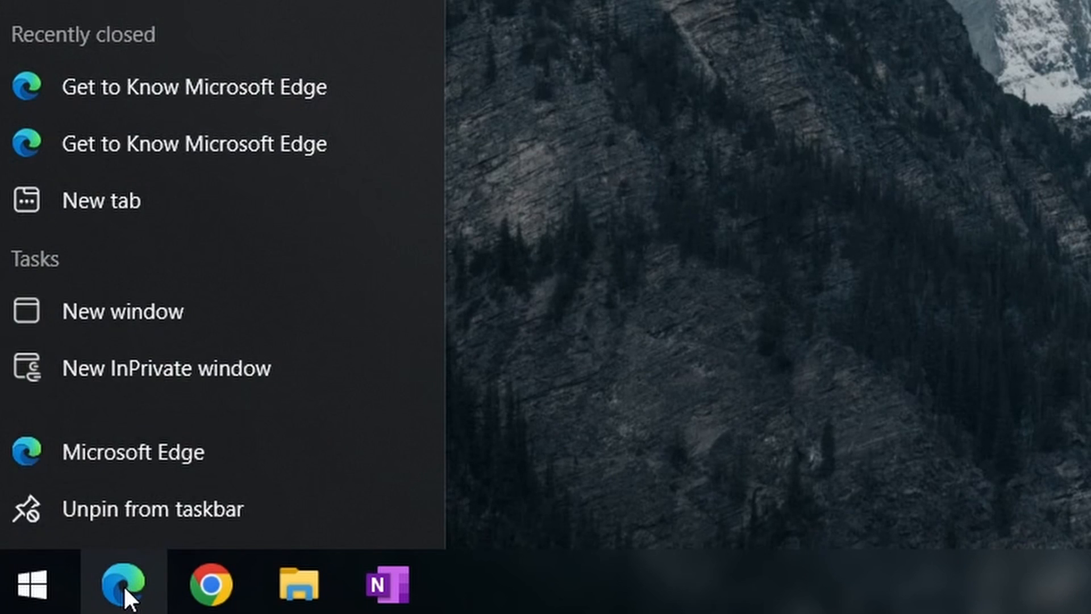
Unpin Edge from the taskbar and run a Google search for 'reasons to use edge'.
click(154, 507)
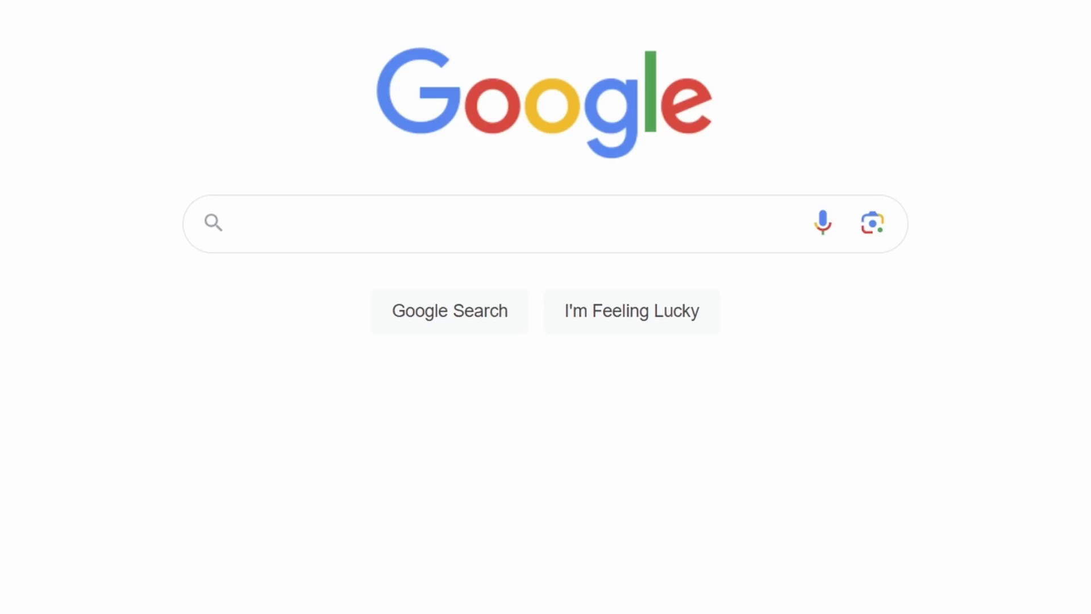
text(reasons to use edge)
key(Return)
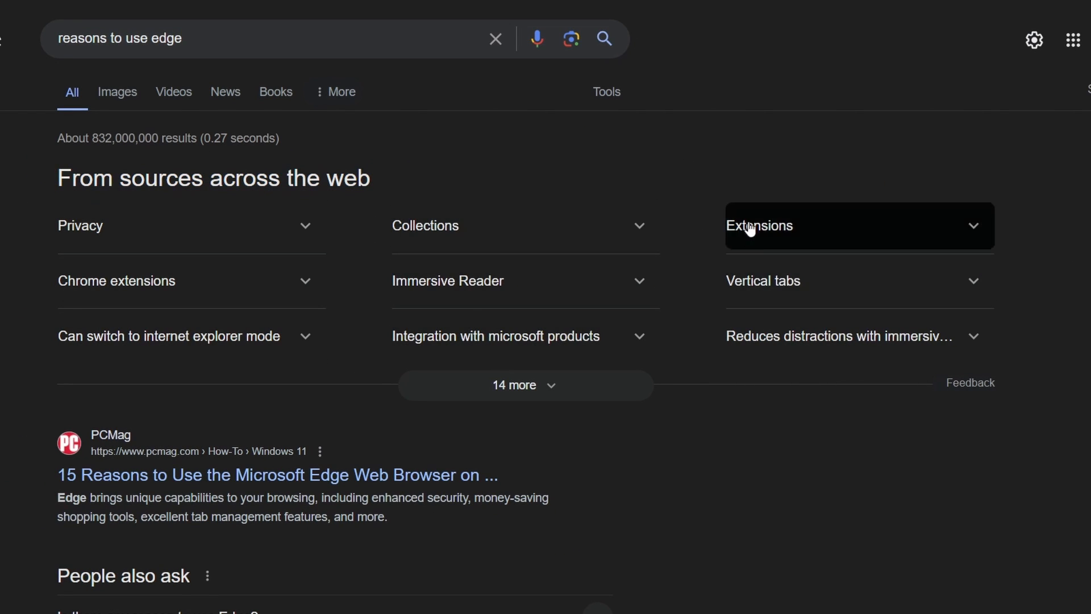